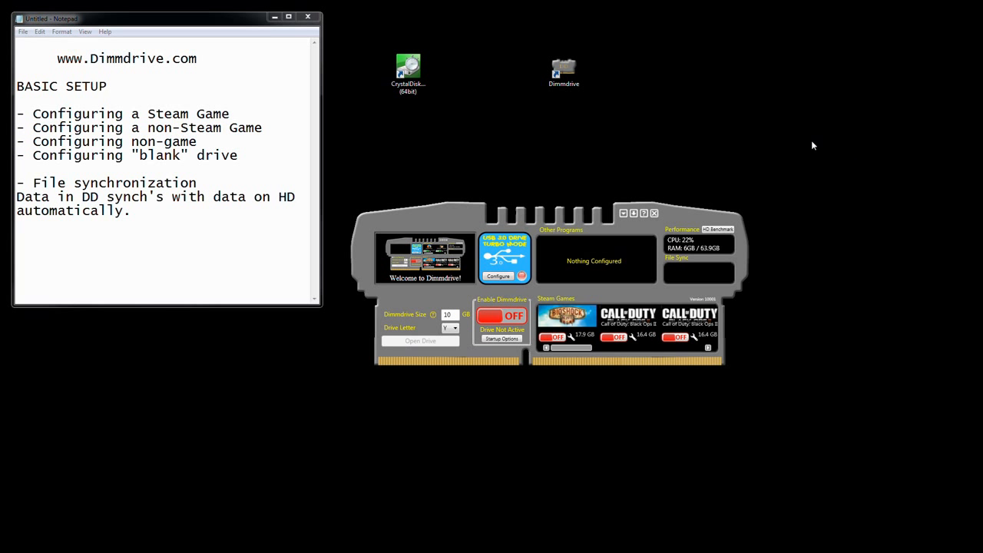
{"action": "left_click_drag", "start_coordinate": [565, 86], "coordinate": [563, 76]}
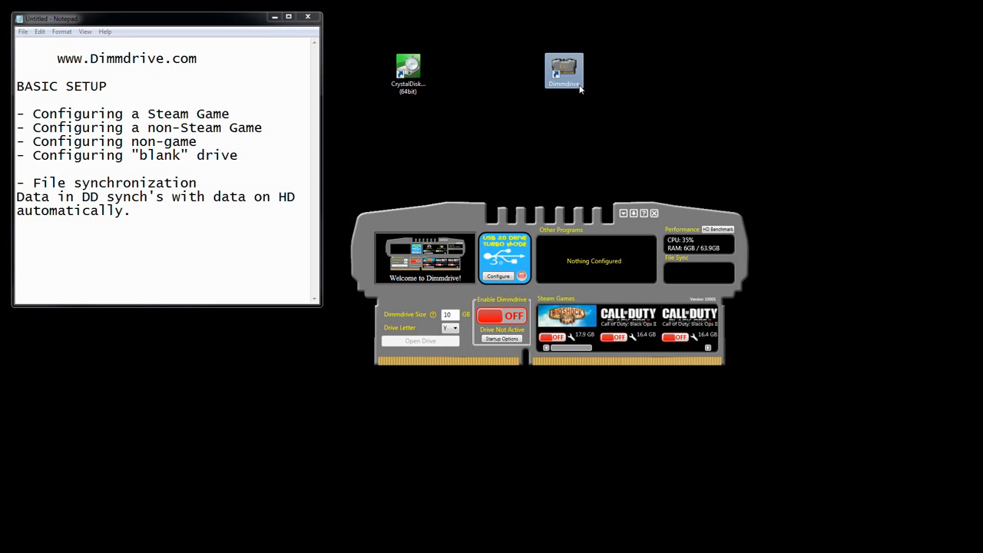
{"action": "left_click_drag", "start_coordinate": [672, 215], "coordinate": [667, 182]}
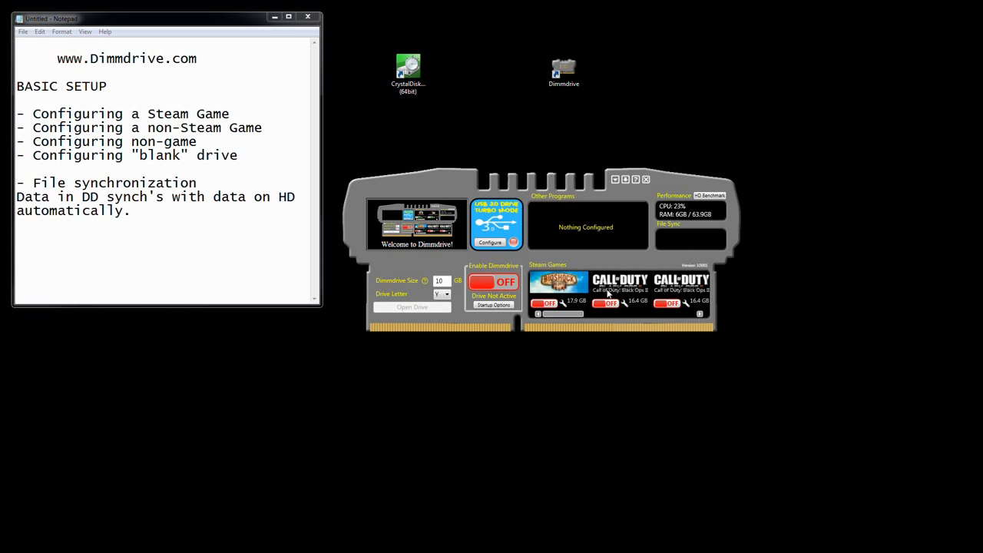
{"action": "left_click_drag", "start_coordinate": [562, 316], "coordinate": [536, 336]}
{"action": "mouse_move", "coordinate": [663, 175]}
{"action": "left_mouse_down"}
{"action": "mouse_move", "coordinate": [735, 182]}
{"action": "mouse_move", "coordinate": [654, 166]}
{"action": "left_mouse_up"}
{"action": "double_click", "coordinate": [437, 273]}
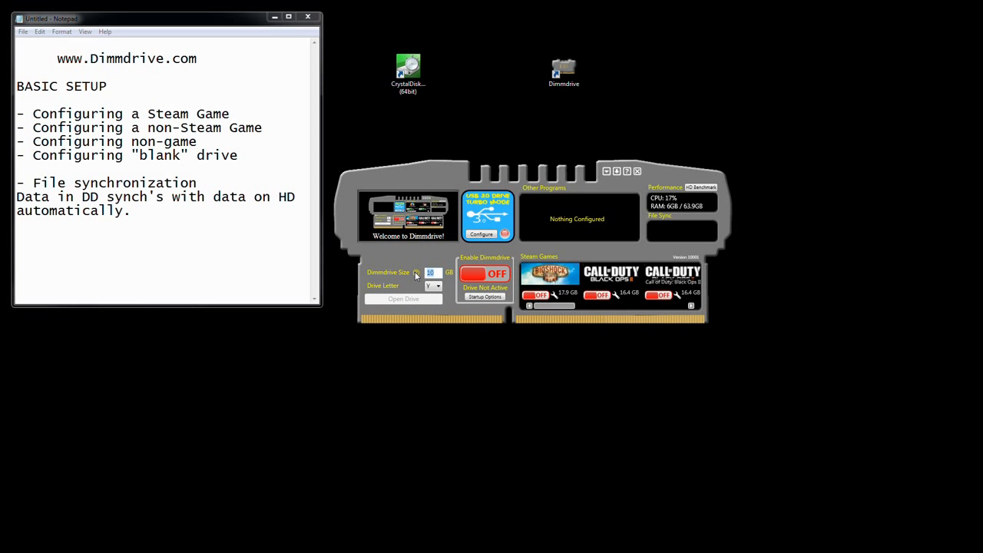
- Enable the Steam game Duke Nukem 3D for the Dimmdrive, choosing duke3d.exe in its bin folder as the executable
{"action": "left_click_drag", "start_coordinate": [558, 308], "coordinate": [523, 311]}
{"action": "left_click_drag", "start_coordinate": [572, 307], "coordinate": [632, 317]}
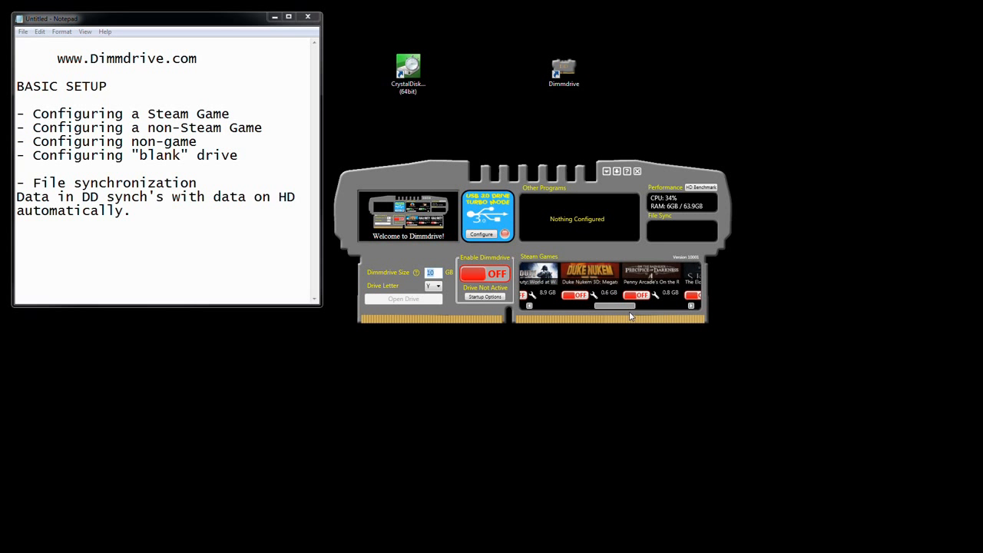
{"action": "left_click", "coordinate": [577, 298]}
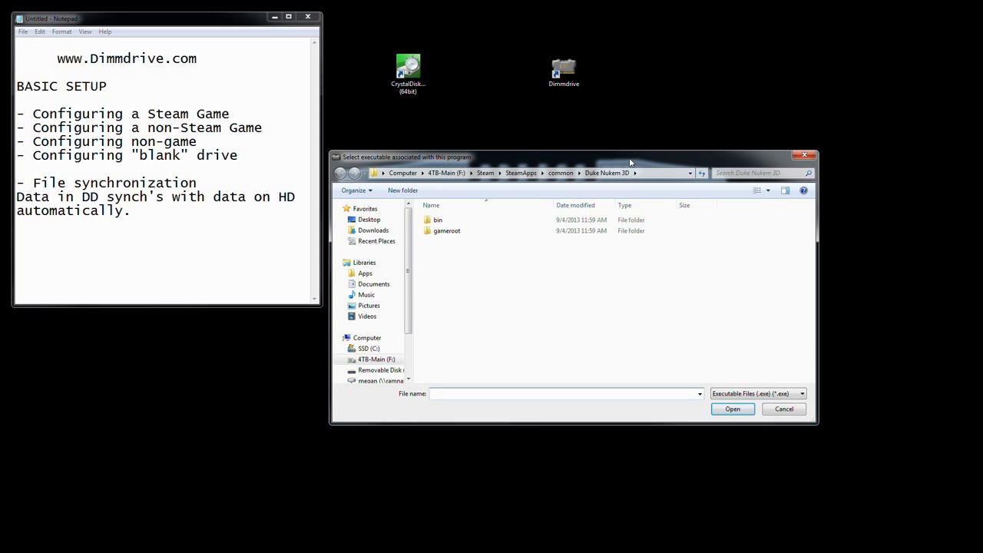
{"action": "mouse_move", "coordinate": [629, 162]}
{"action": "left_mouse_down"}
{"action": "mouse_move", "coordinate": [635, 170]}
{"action": "mouse_move", "coordinate": [626, 157]}
{"action": "left_mouse_up"}
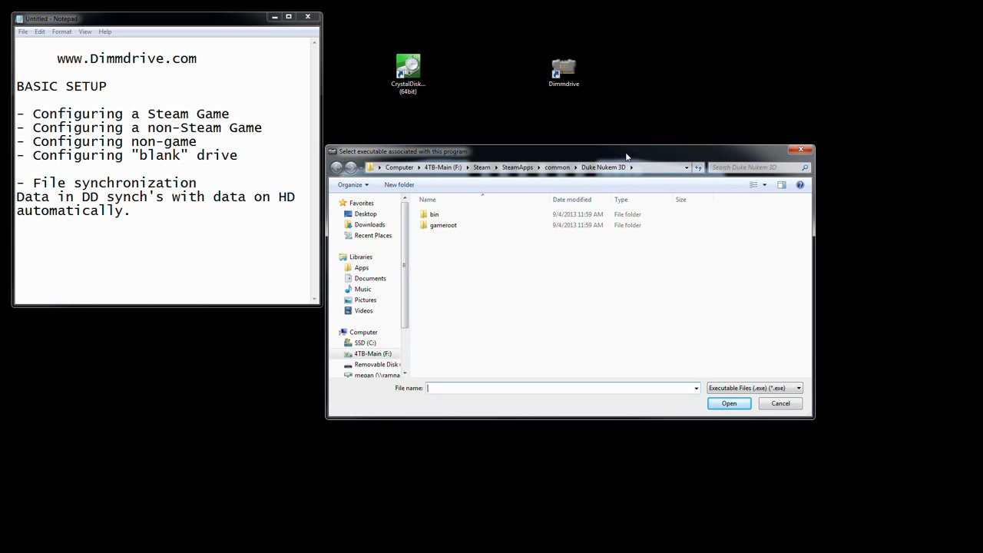
{"action": "double_click", "coordinate": [467, 216]}
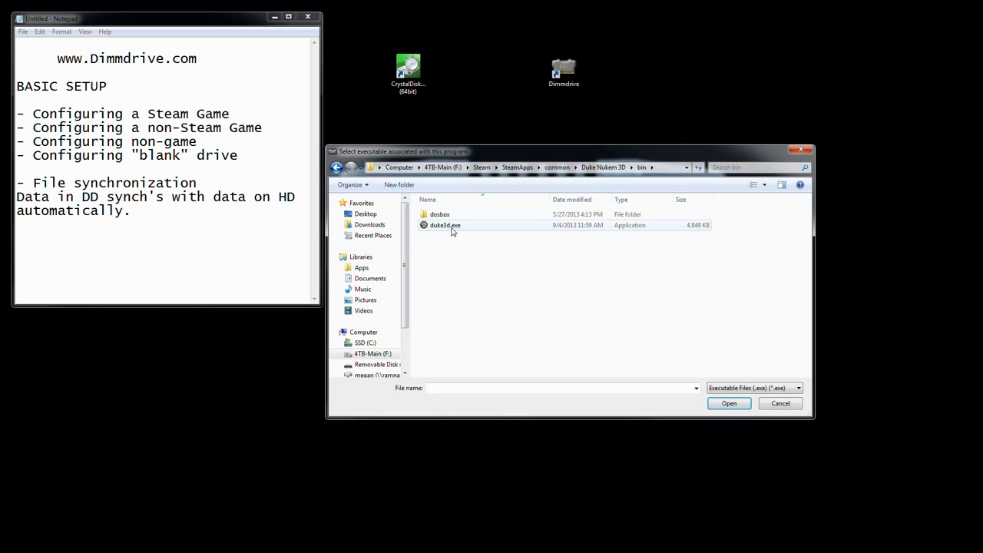
{"action": "double_click", "coordinate": [450, 226]}
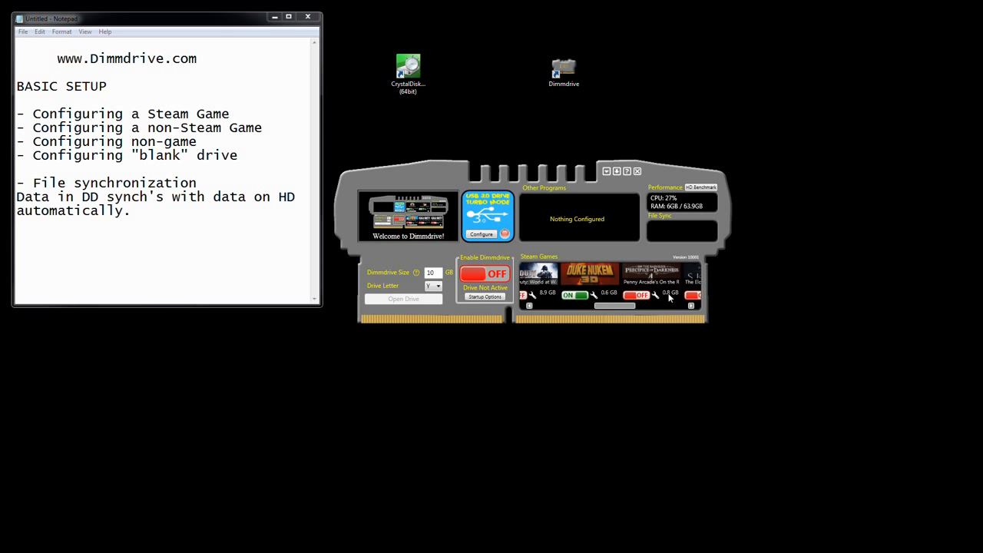
- Check the Dimmdrive size help and the available drive letters
{"action": "mouse_move", "coordinate": [628, 308]}
{"action": "left_mouse_down"}
{"action": "mouse_move", "coordinate": [694, 304]}
{"action": "mouse_move", "coordinate": [548, 319]}
{"action": "mouse_move", "coordinate": [635, 315]}
{"action": "mouse_move", "coordinate": [623, 314]}
{"action": "left_mouse_up"}
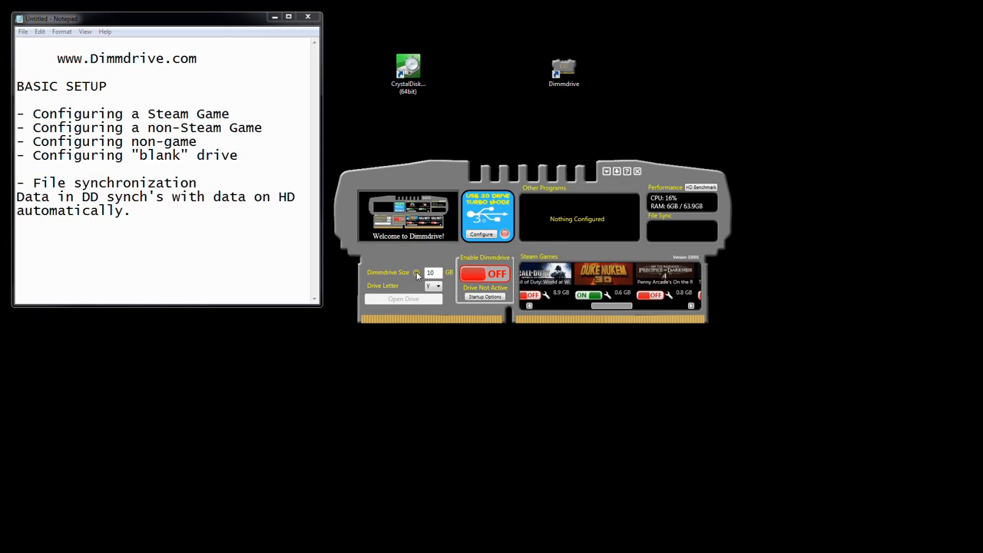
{"action": "mouse_move", "coordinate": [417, 276]}
{"action": "left_click_drag", "start_coordinate": [436, 274], "coordinate": [424, 282]}
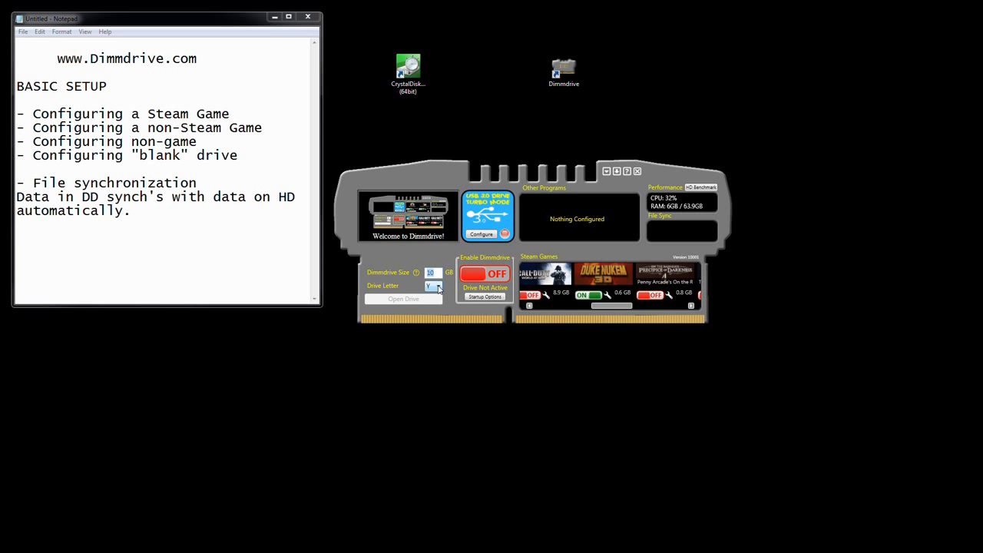
{"action": "left_click", "coordinate": [438, 287]}
{"action": "left_click", "coordinate": [438, 287]}
- Add the CrystalDiskMark (64bit) desktop shortcut to Other Programs and enable it for the Dimmdrive
{"action": "left_click_drag", "start_coordinate": [407, 70], "coordinate": [426, 75]}
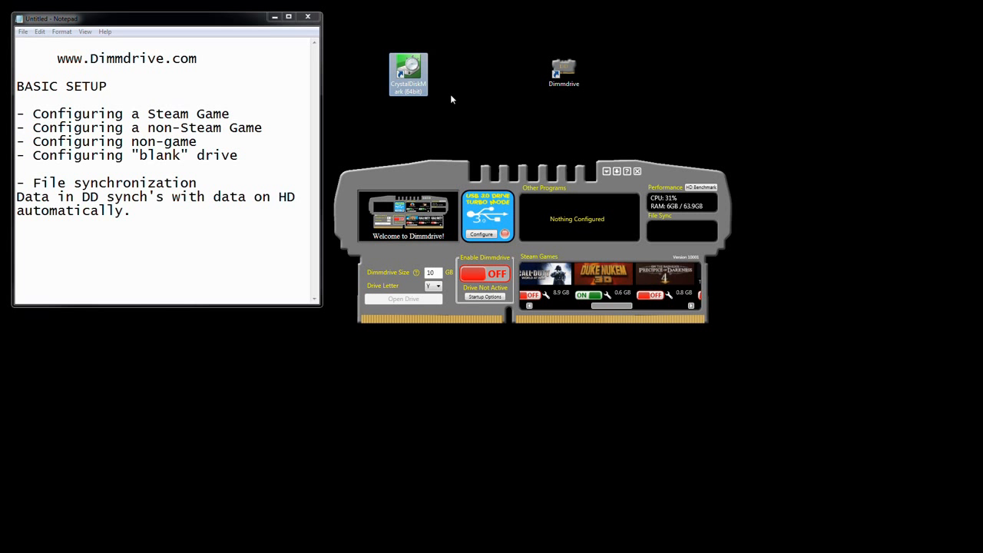
{"action": "left_click_drag", "start_coordinate": [0, 184], "coordinate": [146, 366]}
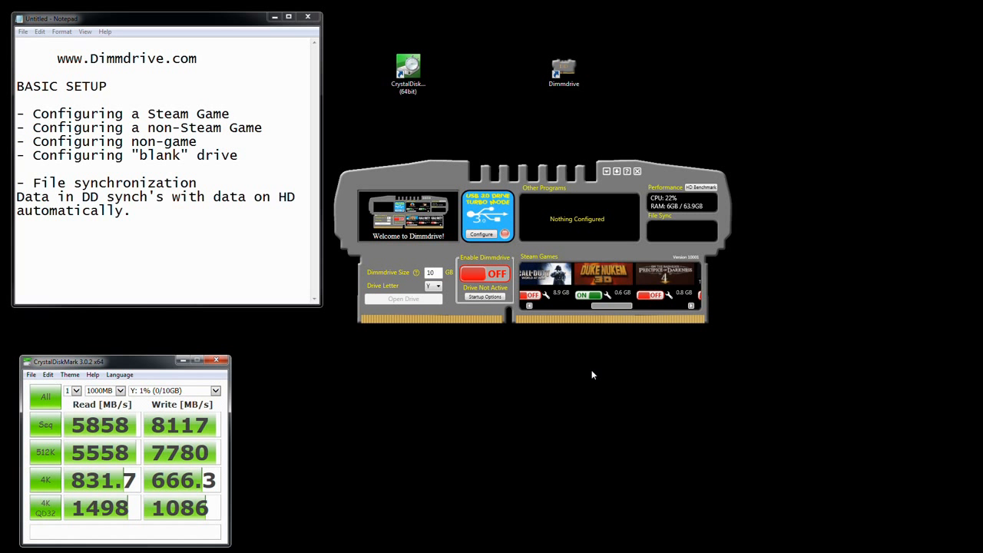
{"action": "double_click", "coordinate": [415, 70]}
{"action": "left_click_drag", "start_coordinate": [540, 220], "coordinate": [542, 218]}
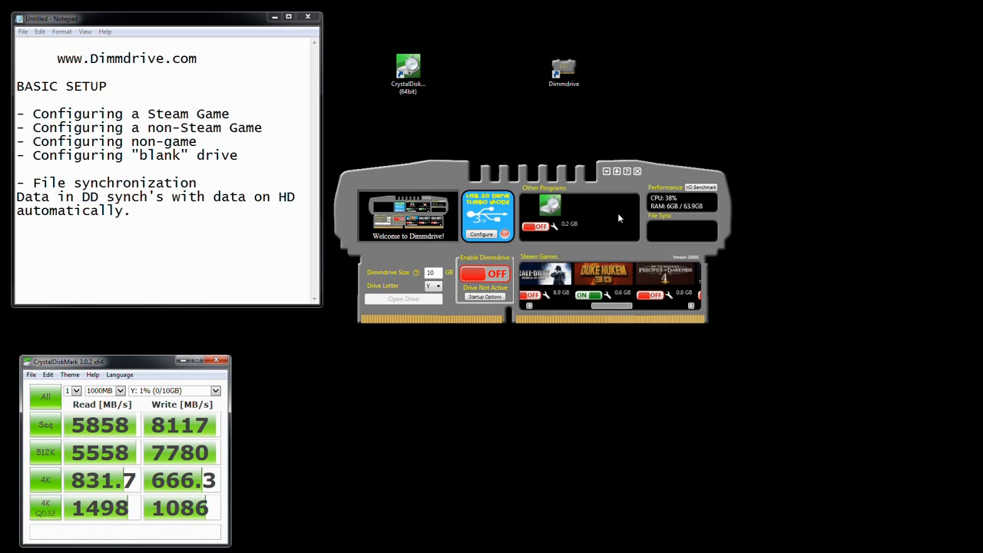
{"action": "left_click", "coordinate": [543, 227]}
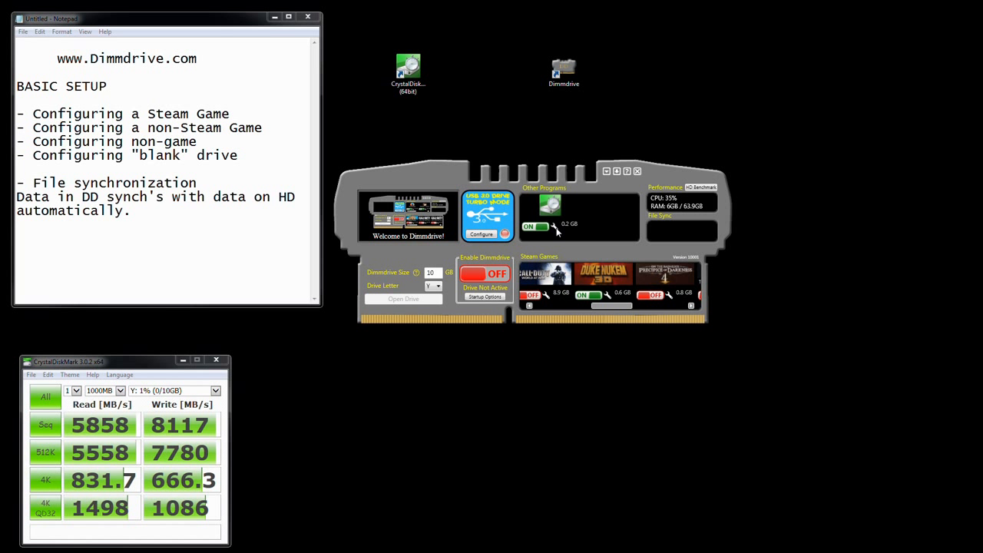
- Review CrystalDiskMark's program settings, including its install location, auto-load and synchronization options, and close them
{"action": "left_click", "coordinate": [555, 228]}
{"action": "left_click_drag", "start_coordinate": [483, 254], "coordinate": [584, 258]}
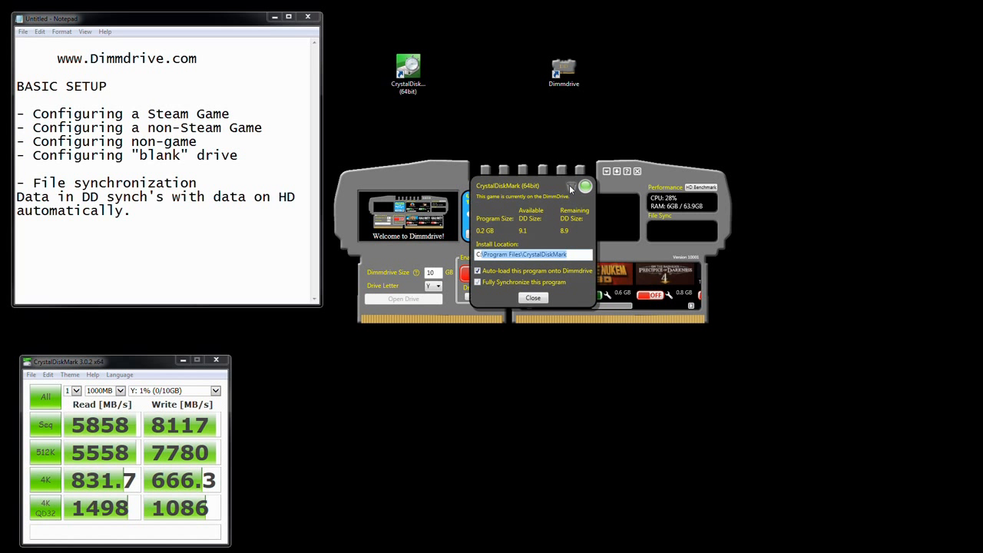
{"action": "left_click", "coordinate": [538, 299]}
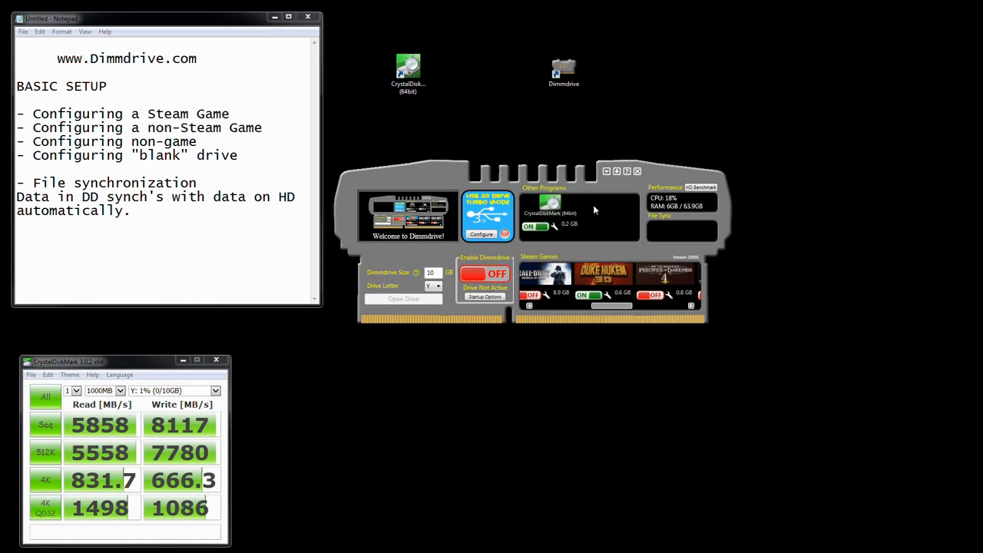
{"action": "right_click", "coordinate": [593, 204]}
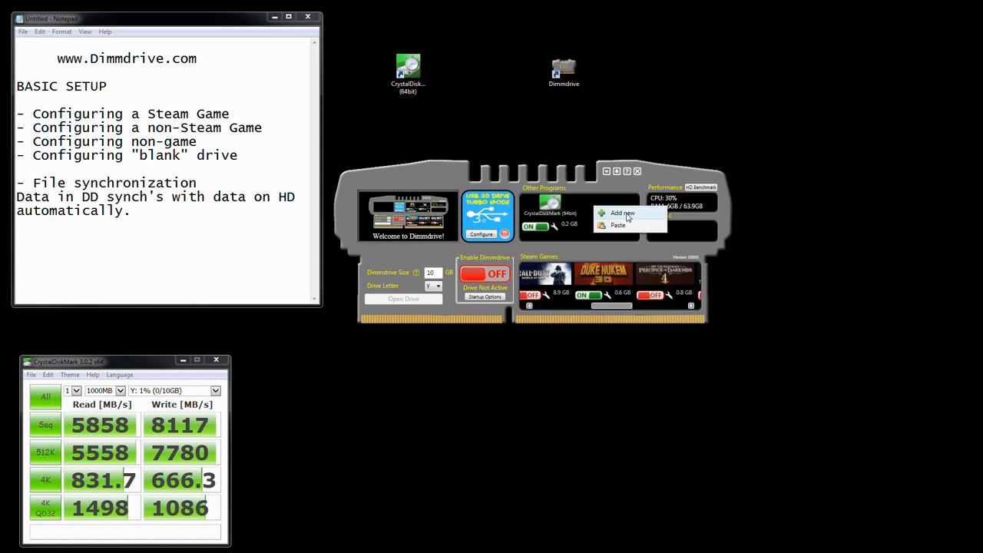
{"action": "left_click", "coordinate": [624, 214]}
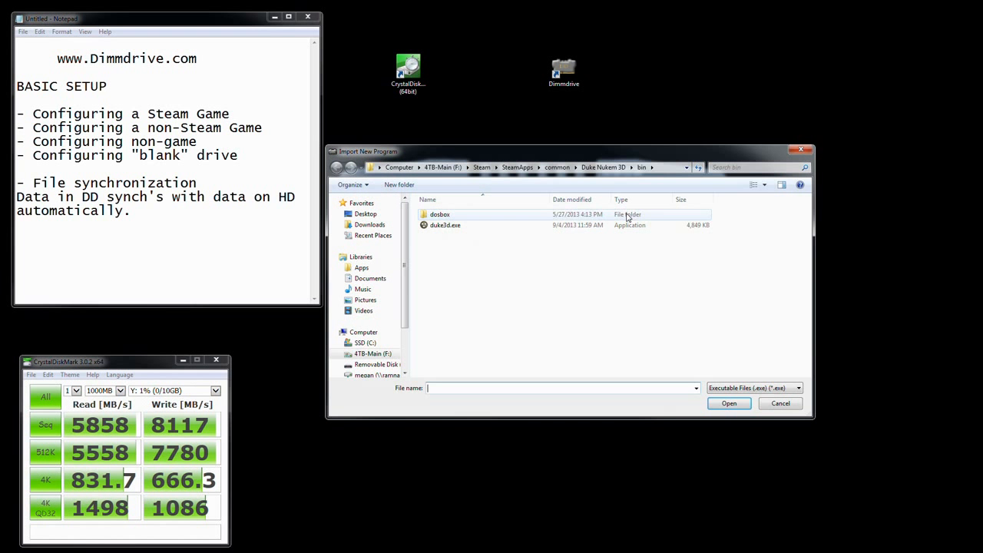
{"action": "left_click", "coordinate": [801, 151]}
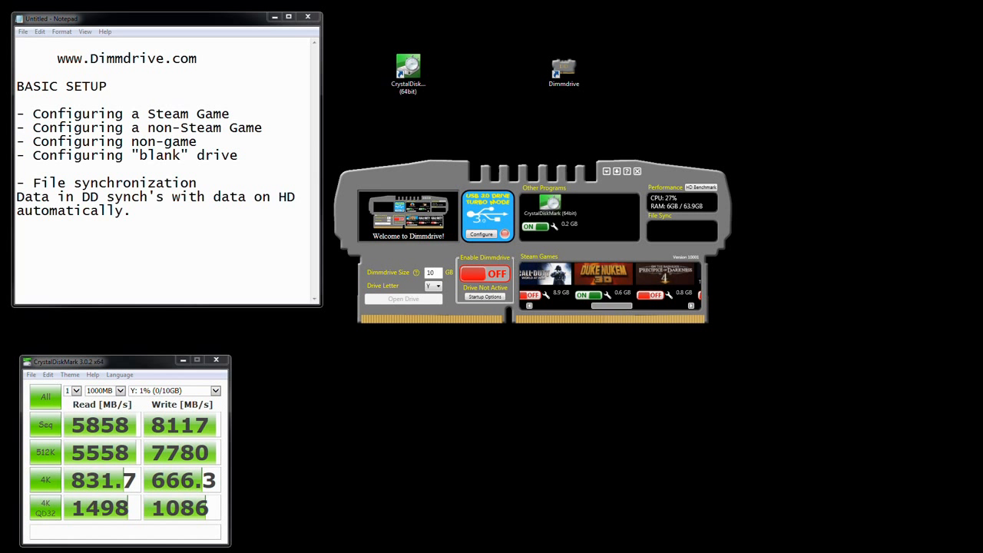
- Add Test Folder to Other Programs and enable it for the Dimmdrive
{"action": "left_click_drag", "start_coordinate": [267, 312], "coordinate": [609, 208]}
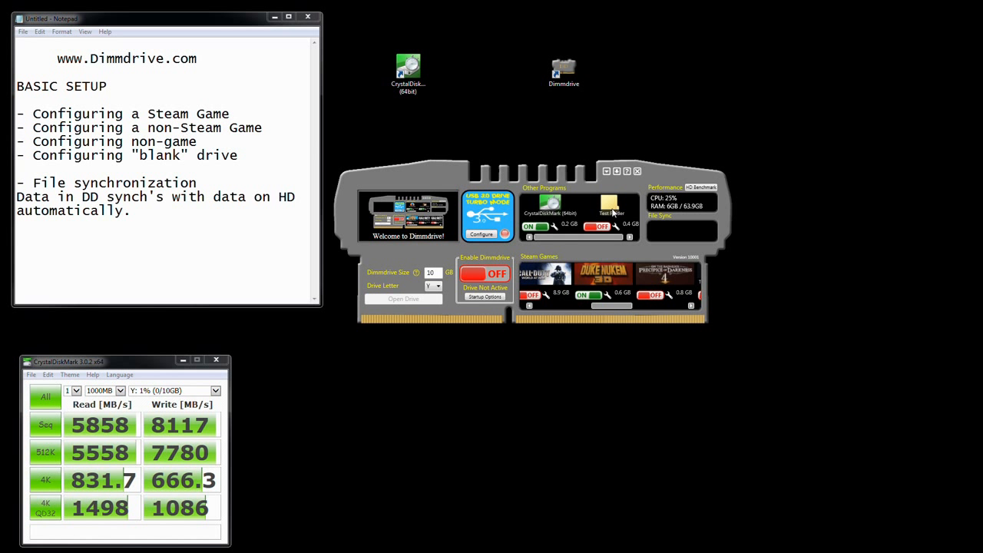
{"action": "left_click", "coordinate": [599, 227]}
- Activate the Dimmdrive so the enabled programs, folder and game are loaded onto it
{"action": "mouse_move", "coordinate": [618, 307]}
{"action": "left_mouse_down"}
{"action": "mouse_move", "coordinate": [663, 308]}
{"action": "mouse_move", "coordinate": [608, 310]}
{"action": "left_mouse_up"}
{"action": "left_click_drag", "start_coordinate": [612, 310], "coordinate": [614, 312]}
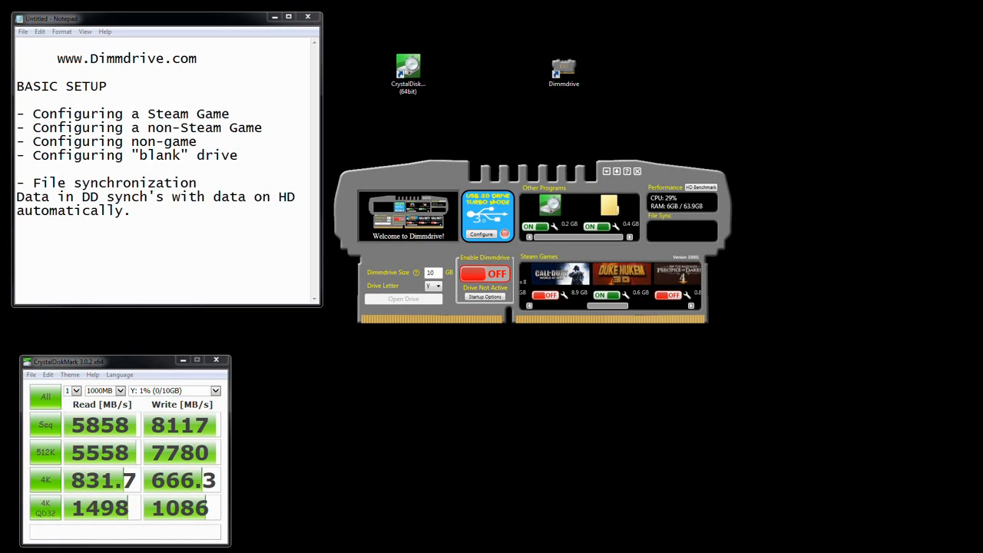
{"action": "left_click_drag", "start_coordinate": [390, 163], "coordinate": [0, 157]}
{"action": "left_click", "coordinate": [494, 277]}
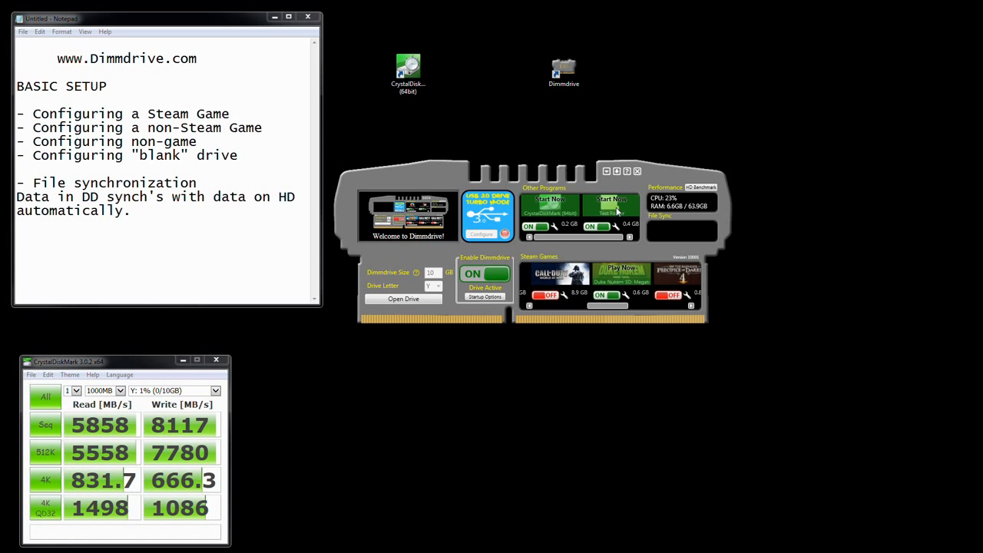
- Open Test Folder from Other Programs to inspect its contents on the Dimmdrive, and close its window
{"action": "left_click_drag", "start_coordinate": [0, 31], "coordinate": [606, 175]}
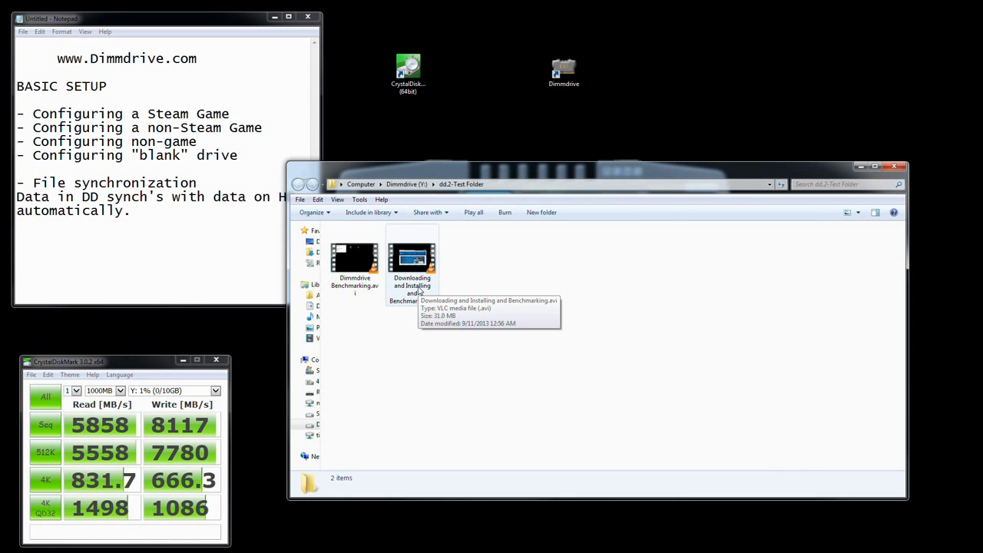
{"action": "left_click", "coordinate": [894, 169]}
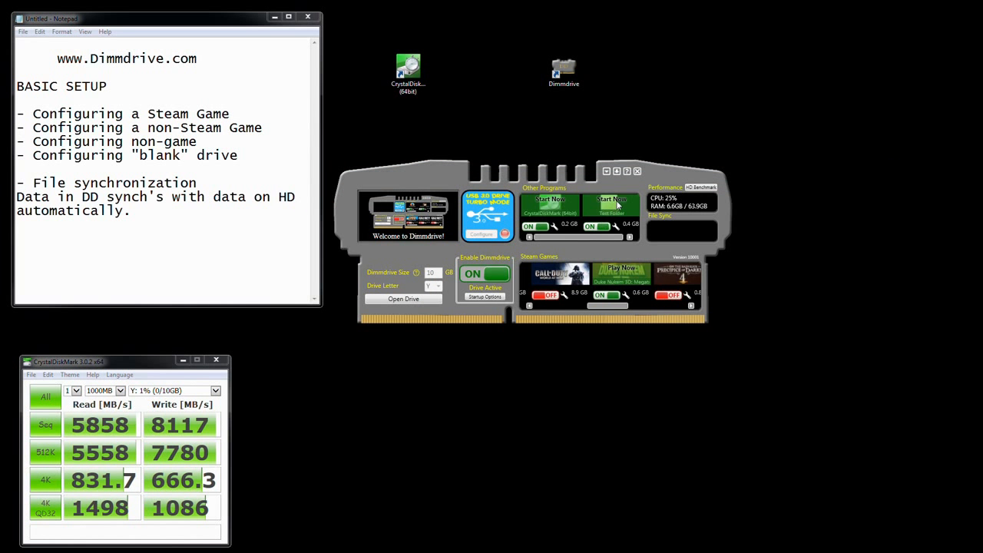
{"action": "left_click", "coordinate": [614, 202]}
{"action": "left_click", "coordinate": [893, 168]}
- Launch CrystalDiskMark from Other Programs to check that it runs from the Dimmdrive, and close it
{"action": "left_click", "coordinate": [550, 201]}
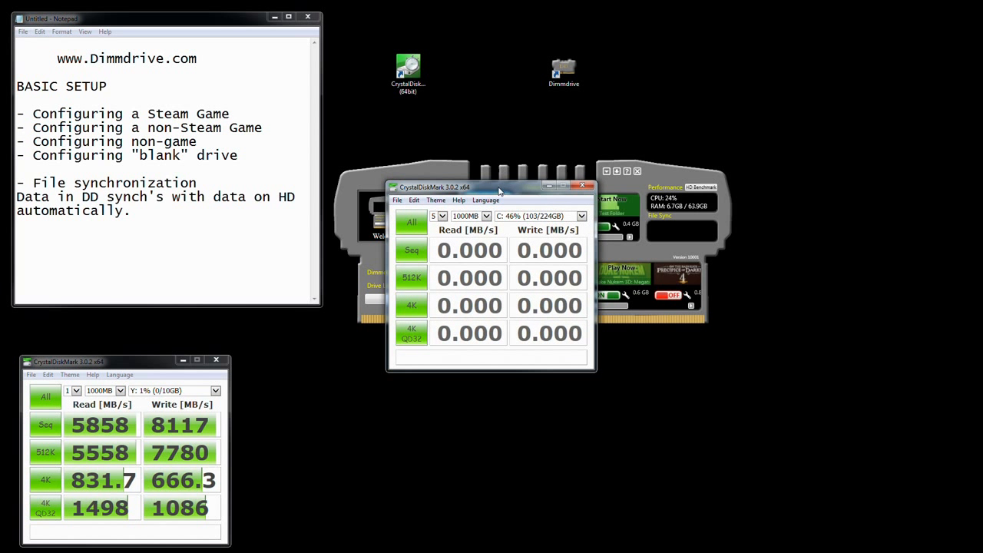
{"action": "left_click_drag", "start_coordinate": [499, 190], "coordinate": [857, 48]}
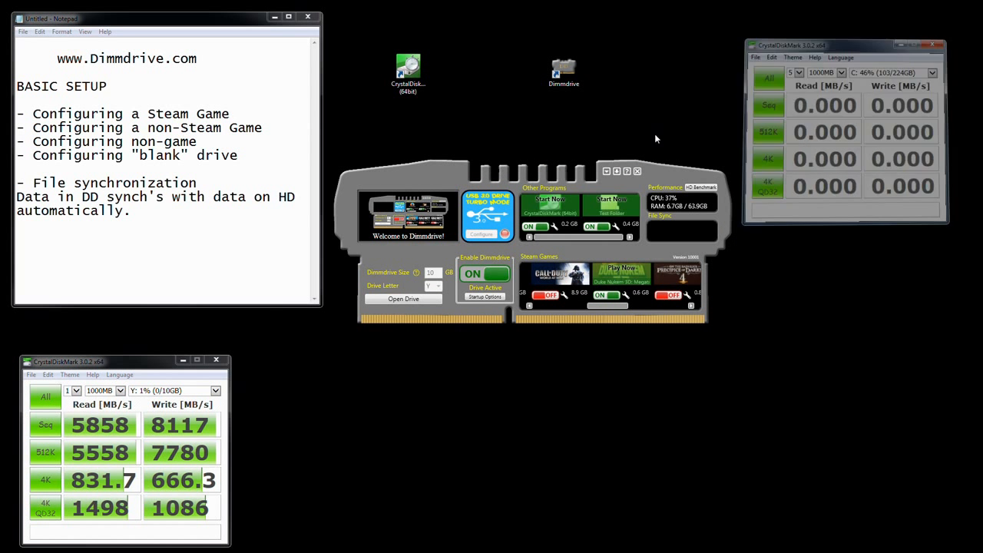
{"action": "left_click", "coordinate": [552, 203]}
{"action": "left_click_drag", "start_coordinate": [496, 184], "coordinate": [832, 69]}
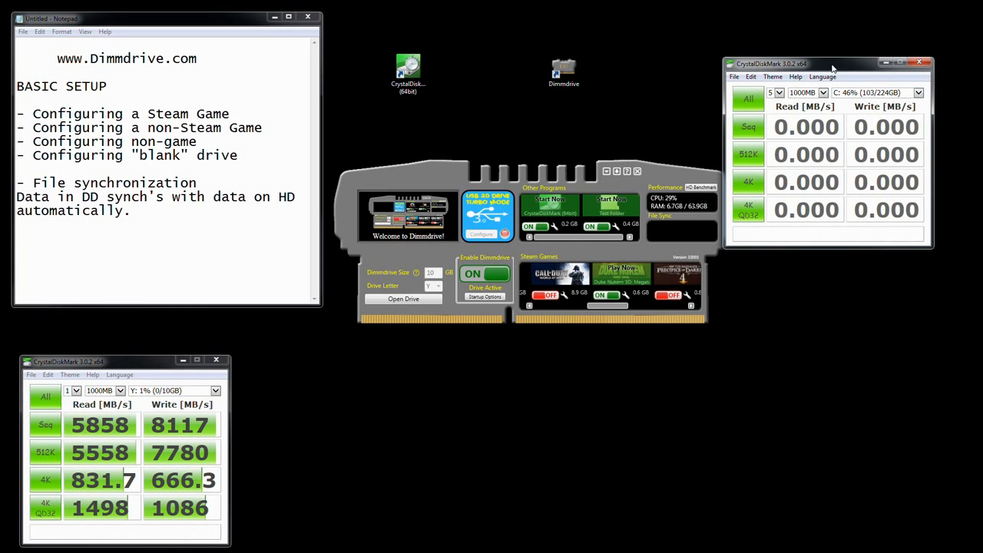
{"action": "left_click", "coordinate": [918, 61]}
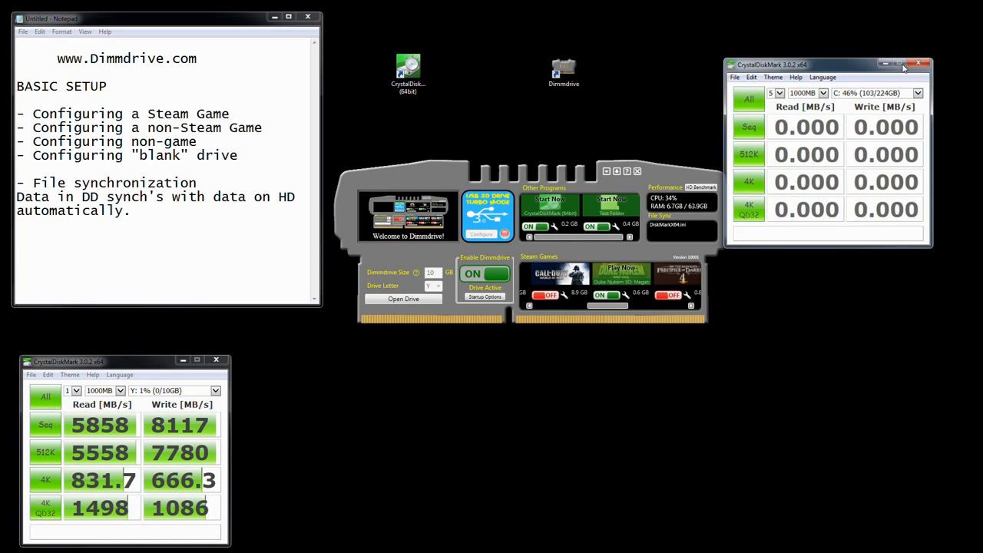
- Open the Dimmdrive (Y:) in a folder window, shrink it, and arrange it below the Dimmdrive control window
{"action": "left_click", "coordinate": [404, 299]}
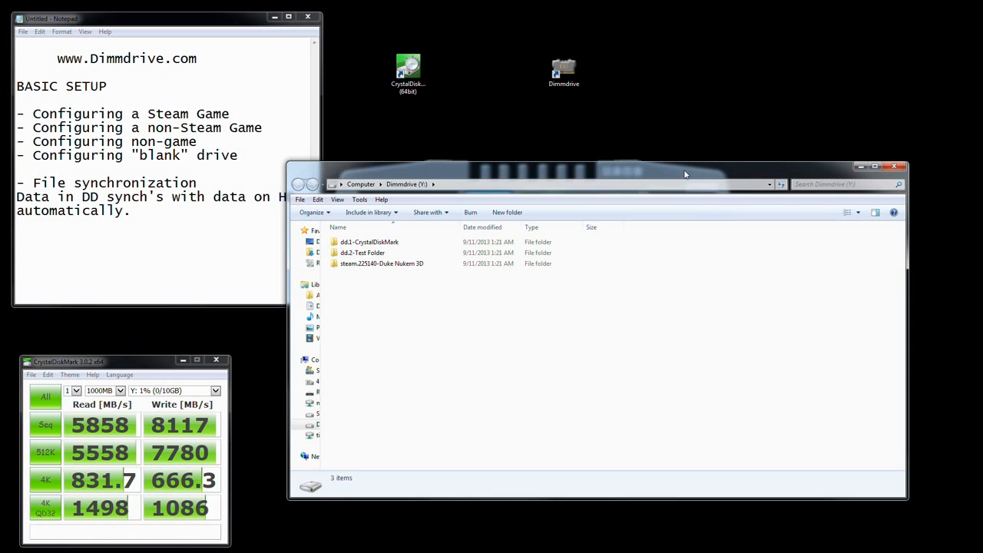
{"action": "left_click_drag", "start_coordinate": [691, 170], "coordinate": [671, 282]}
{"action": "left_click_drag", "start_coordinate": [664, 167], "coordinate": [820, 20]}
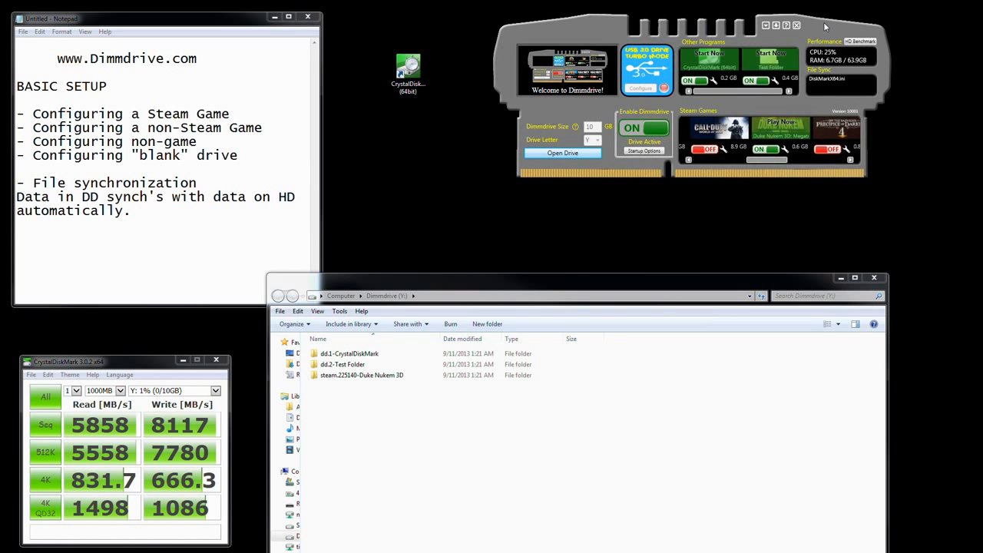
{"action": "left_click_drag", "start_coordinate": [676, 286], "coordinate": [722, 225]}
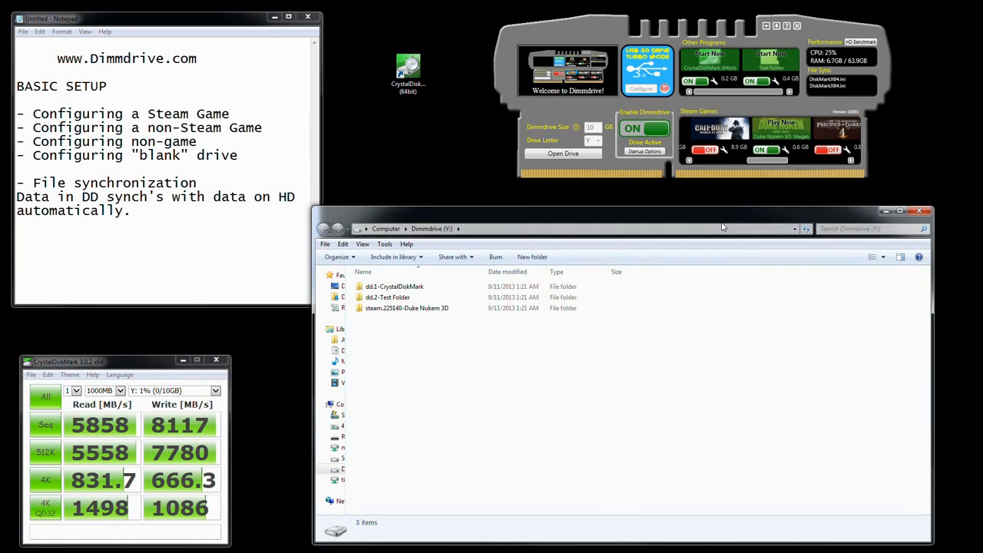
{"action": "left_click_drag", "start_coordinate": [932, 208], "coordinate": [876, 283]}
{"action": "left_click_drag", "start_coordinate": [778, 294], "coordinate": [795, 244]}
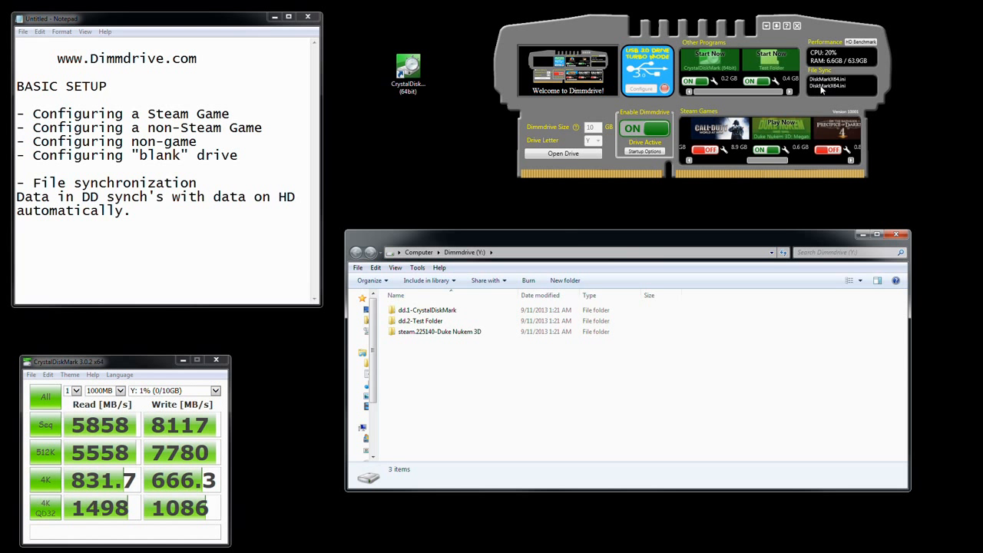
- Launch CrystalDiskMark from Other Programs, examine the full path of its file in the File Sync list, and close it
{"action": "left_click", "coordinate": [712, 63]}
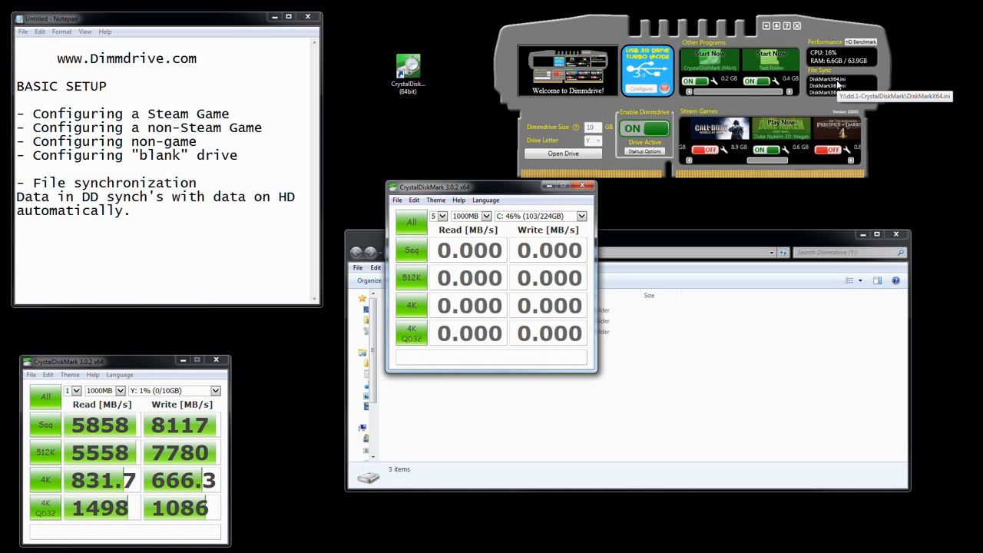
{"action": "left_click", "coordinate": [582, 186]}
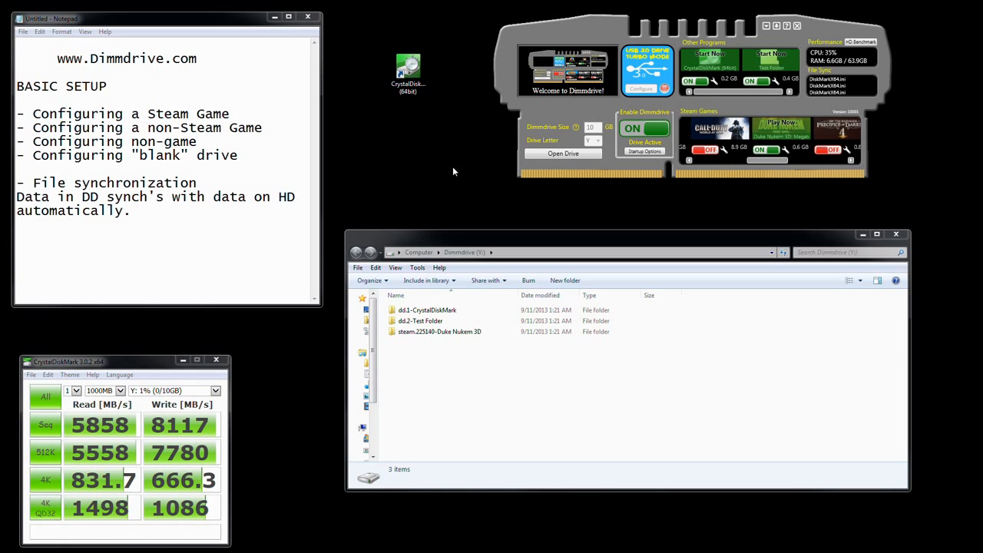
- Highlight the file synchronization notes in the Notepad document
{"action": "left_click", "coordinate": [141, 192]}
{"action": "left_click_drag", "start_coordinate": [188, 230], "coordinate": [9, 191]}
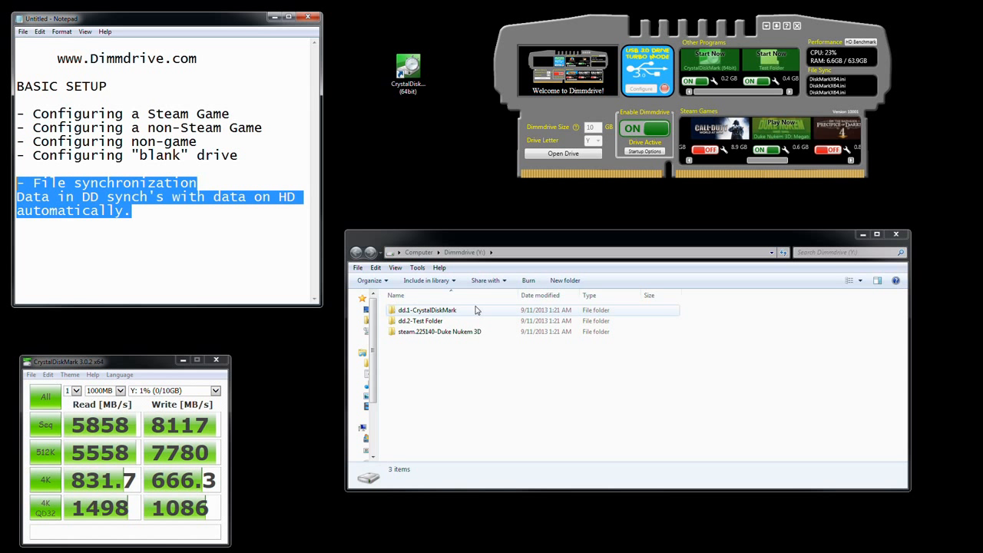
- Create a text document named blah.txt in the dd.2-Test Folder on the Dimmdrive (Y:)
{"action": "double_click", "coordinate": [435, 322]}
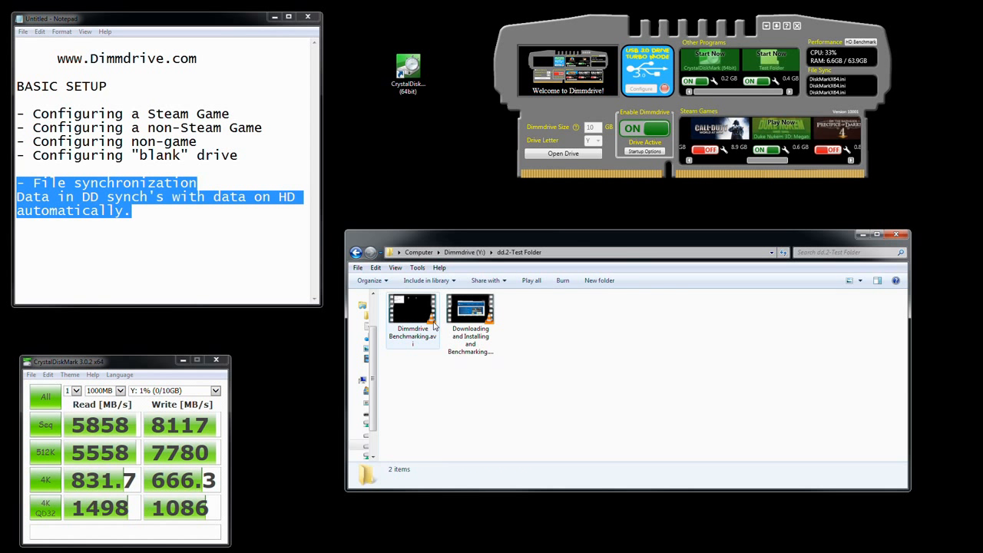
{"action": "right_click", "coordinate": [548, 335]}
{"action": "mouse_move", "coordinate": [589, 465]}
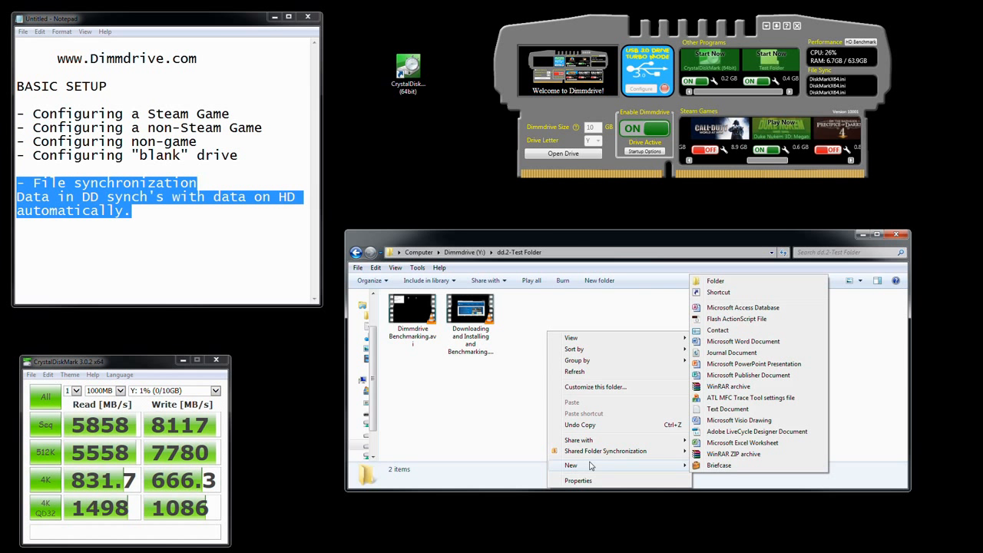
{"action": "left_click", "coordinate": [548, 307]}
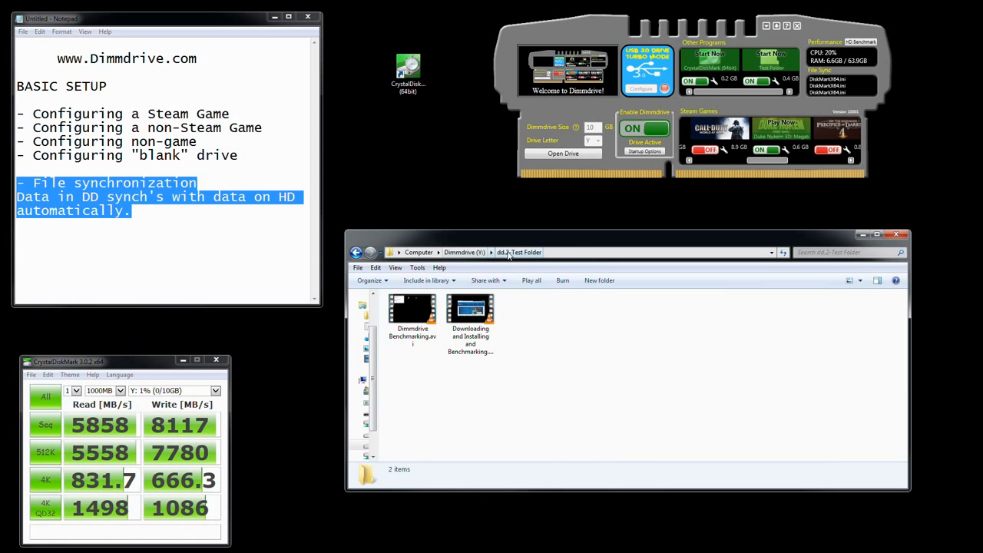
{"action": "right_click", "coordinate": [599, 339]}
{"action": "mouse_move", "coordinate": [668, 470]}
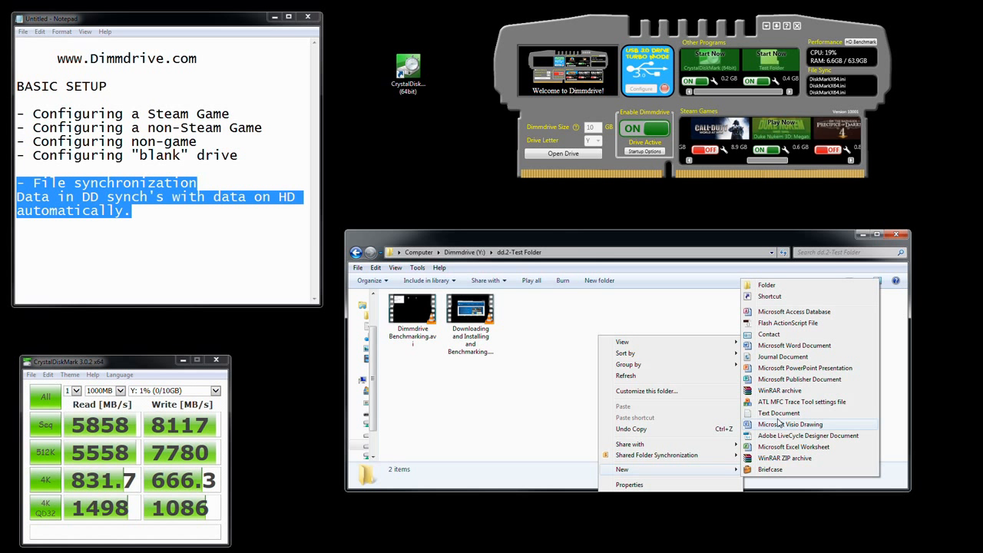
{"action": "left_click", "coordinate": [777, 413]}
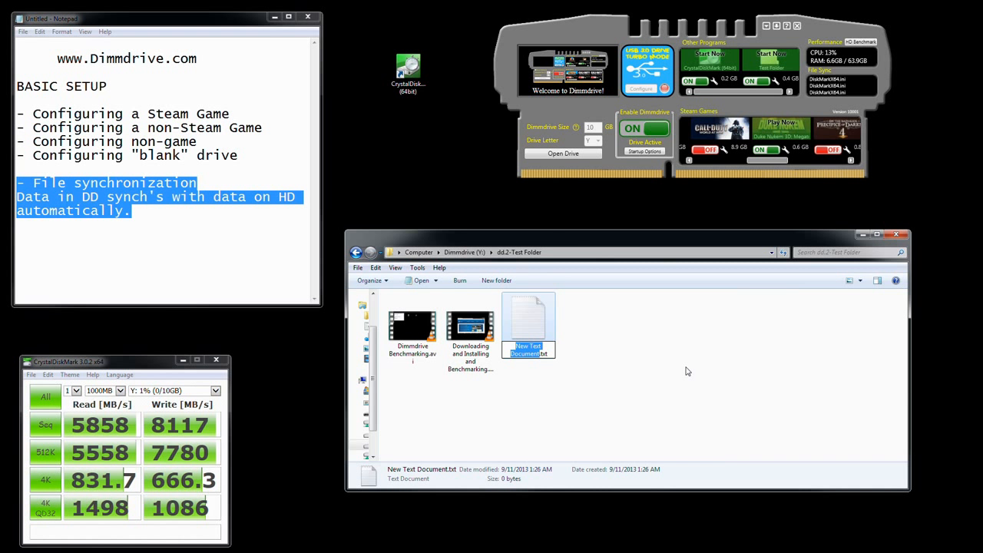
{"action": "type", "text": "blah"}
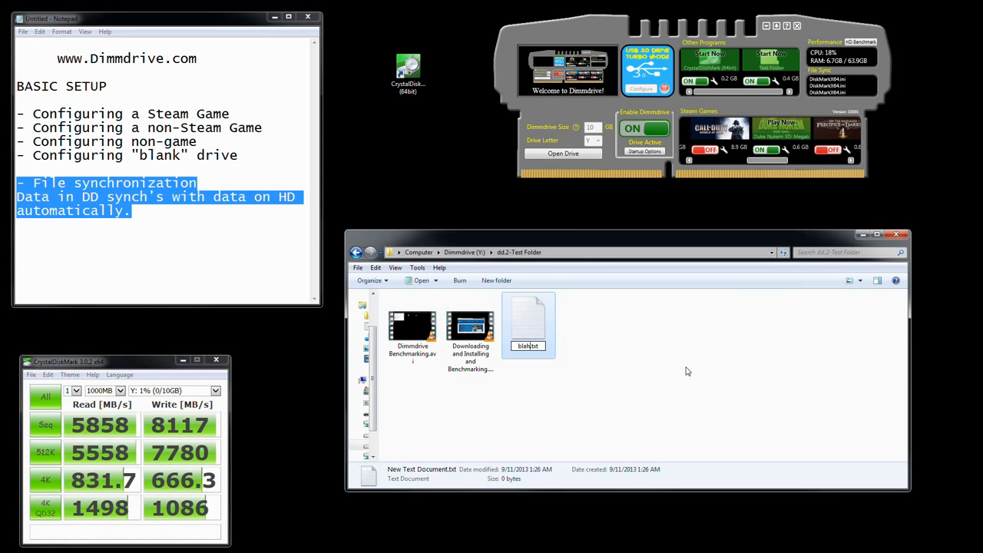
{"action": "key", "text": "Return"}
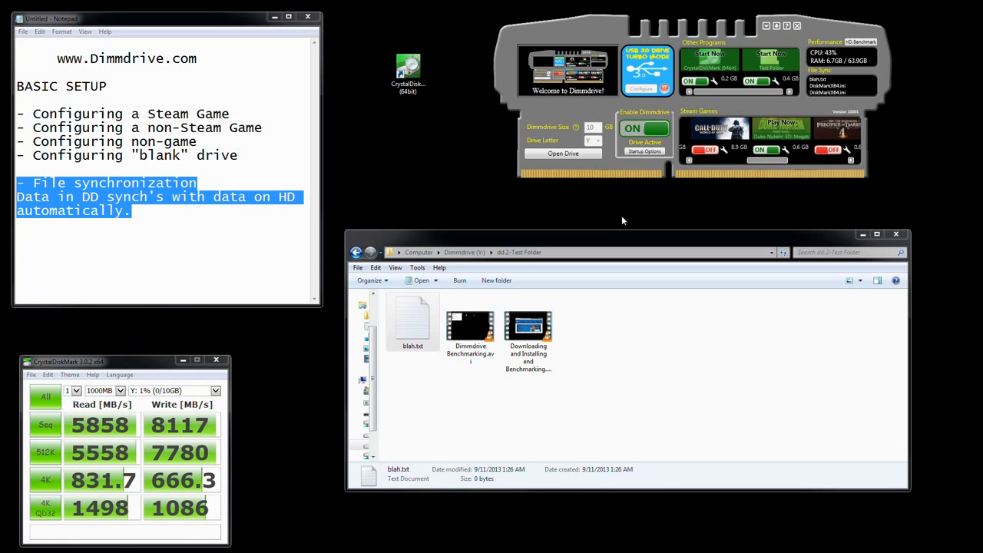
- Minimize the folder window, deactivate the Dimmdrive, and switch off Duke Nukem 3D, Test Folder and CrystalDiskMark
{"action": "left_click", "coordinate": [863, 233]}
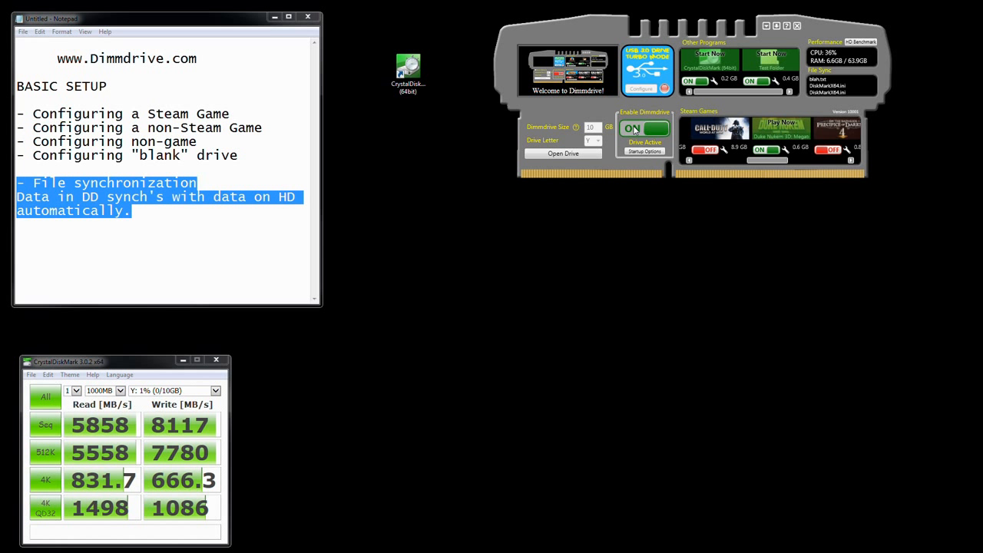
{"action": "left_click", "coordinate": [634, 130]}
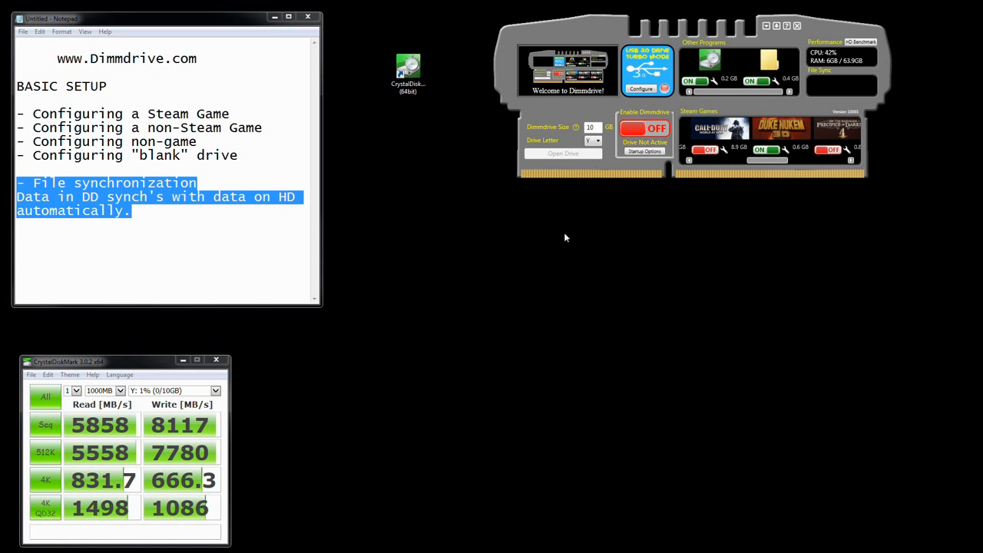
{"action": "left_click", "coordinate": [760, 152]}
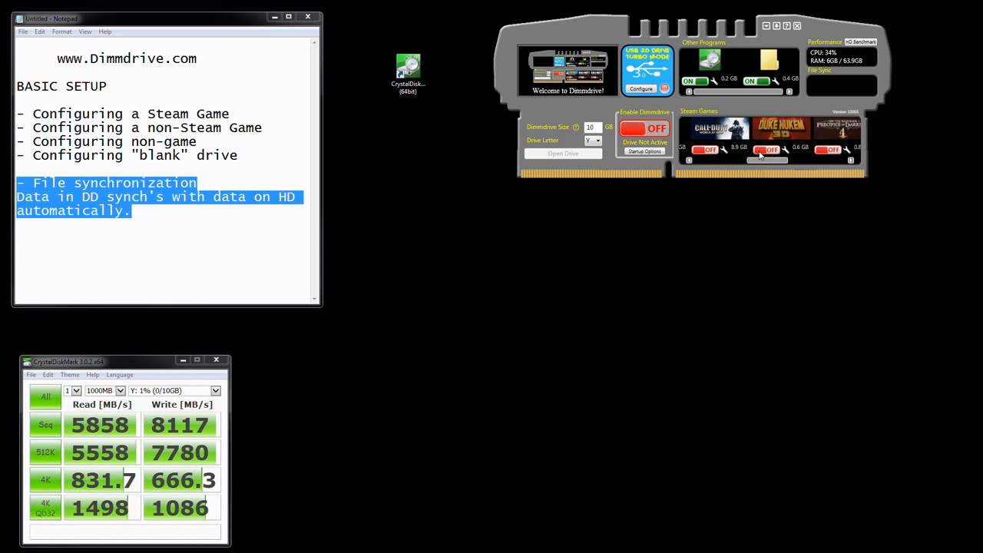
{"action": "left_click", "coordinate": [745, 83]}
{"action": "left_click", "coordinate": [699, 82]}
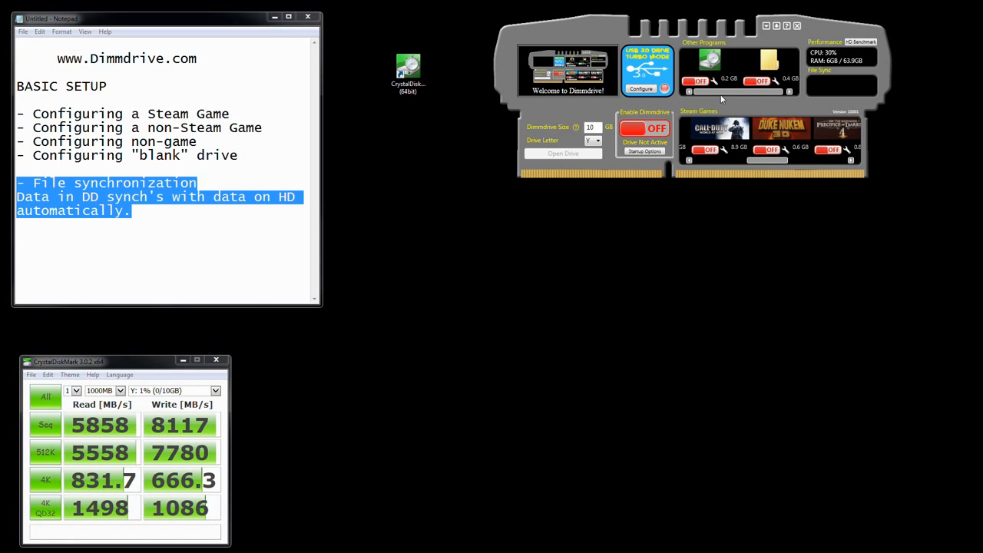
- Remove Test Folder and CrystalDiskMark (64bit) from Other Programs
{"action": "left_click", "coordinate": [777, 83]}
{"action": "left_click", "coordinate": [732, 41]}
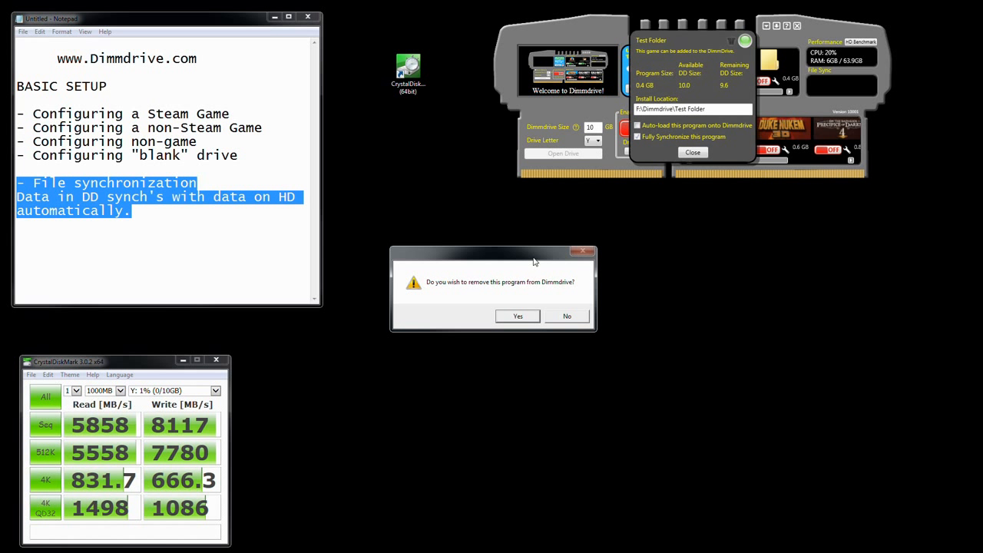
{"action": "left_click", "coordinate": [530, 315]}
{"action": "left_click", "coordinate": [714, 82]}
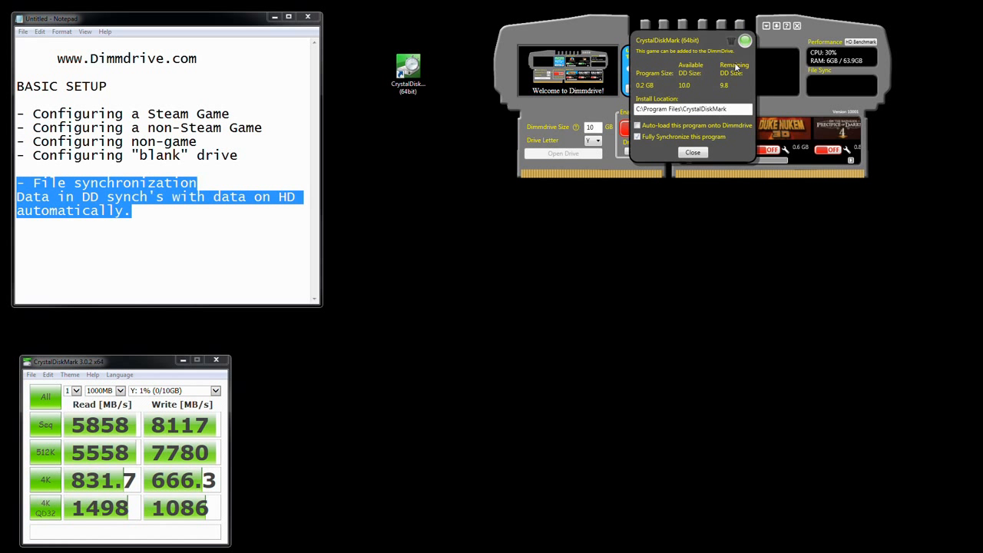
{"action": "left_click", "coordinate": [731, 42]}
{"action": "left_click", "coordinate": [518, 317]}
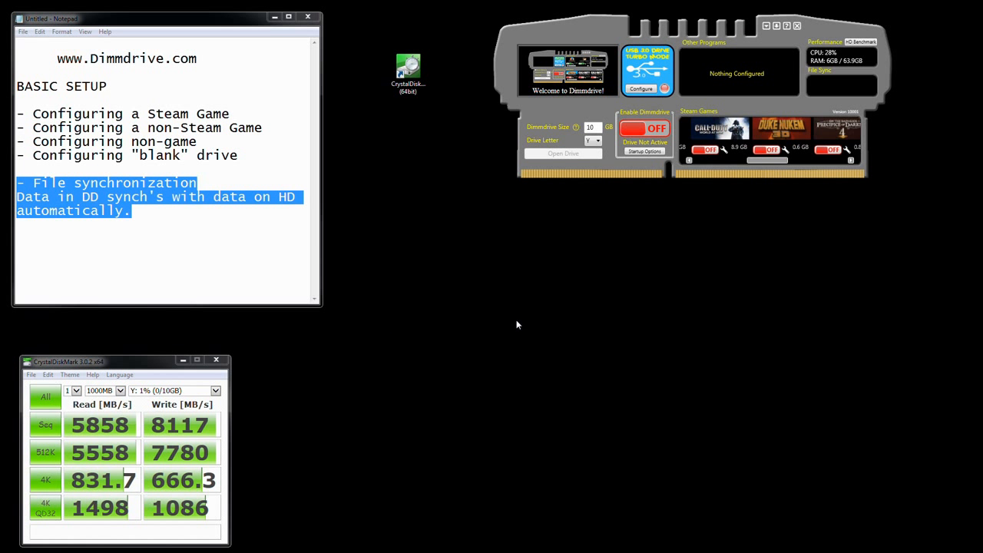
- Add the Mozilla Firefox desktop shortcut to Other Programs, and view its program settings
{"action": "left_click_drag", "start_coordinate": [831, 54], "coordinate": [685, 167]}
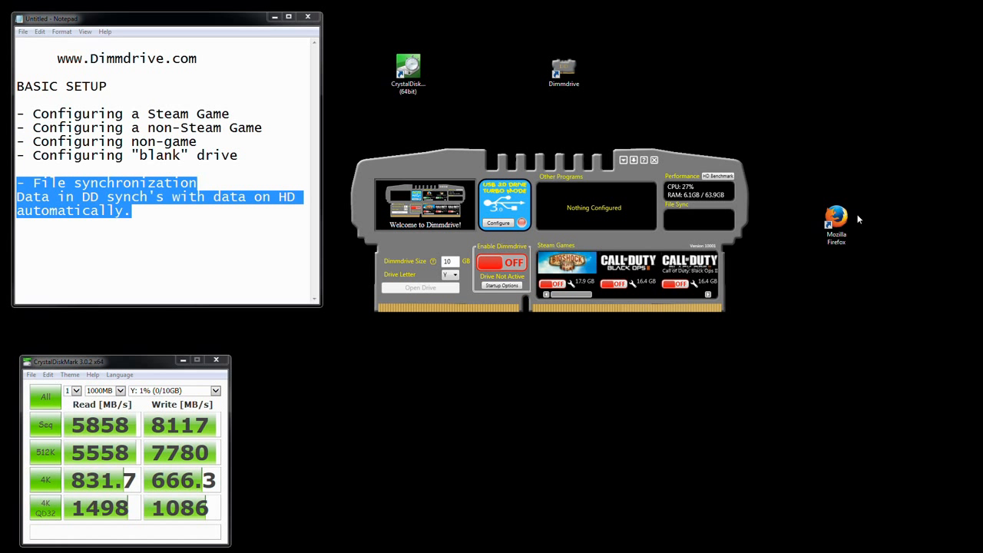
{"action": "left_click_drag", "start_coordinate": [842, 221], "coordinate": [611, 203]}
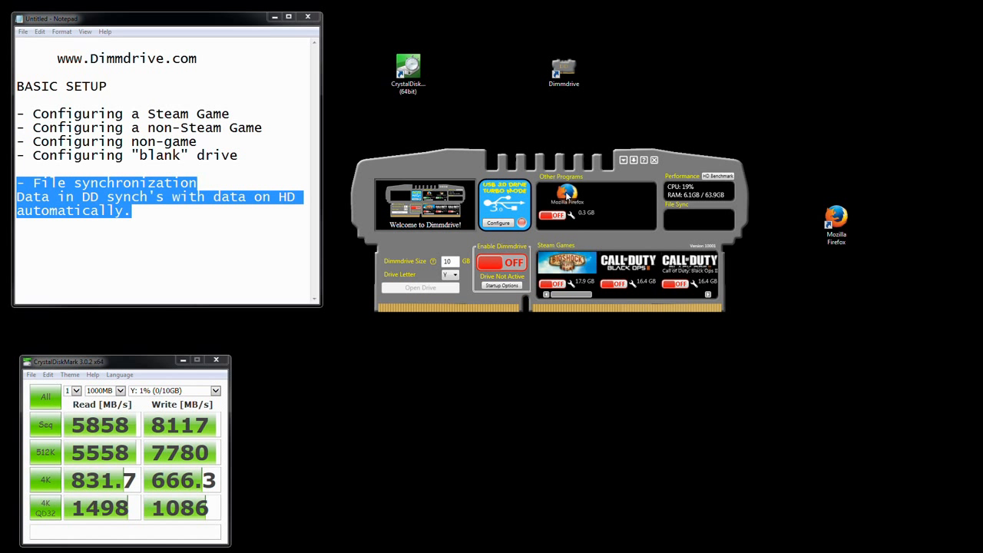
{"action": "left_click", "coordinate": [571, 215]}
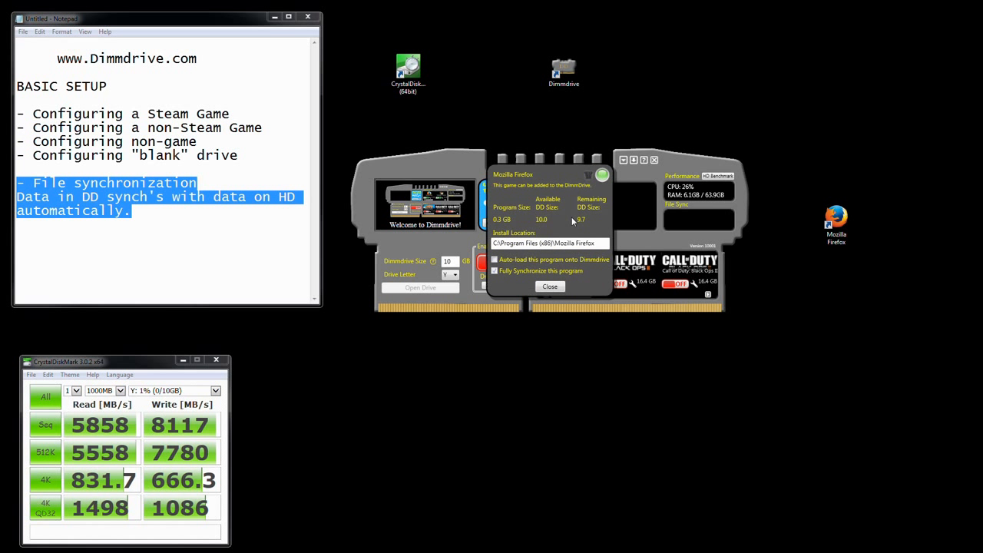
{"action": "left_click", "coordinate": [550, 285]}
- View the options for adding a program, and add the CrystalDiskMark (64bit) desktop shortcut to Other Programs
{"action": "right_click", "coordinate": [608, 202]}
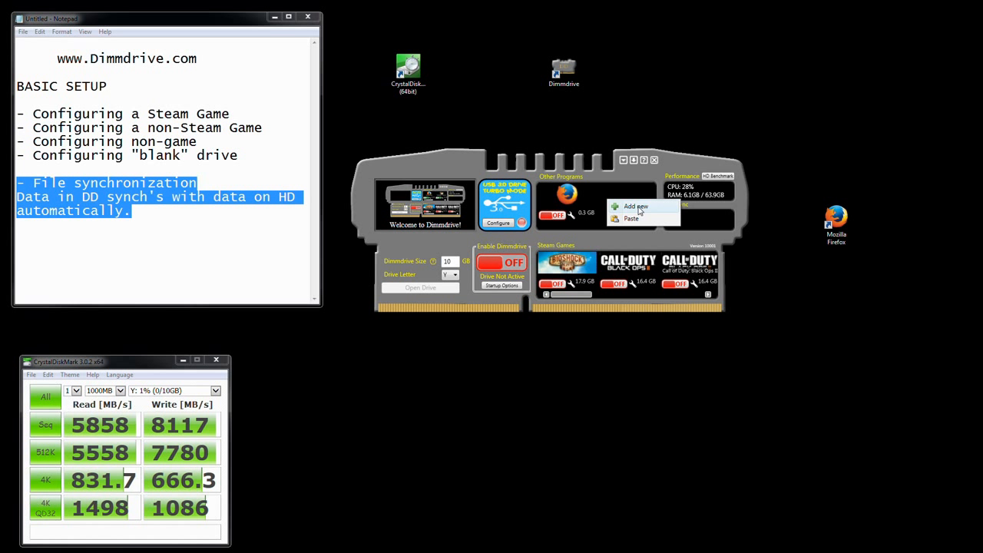
{"action": "left_click_drag", "start_coordinate": [692, 158], "coordinate": [691, 152]}
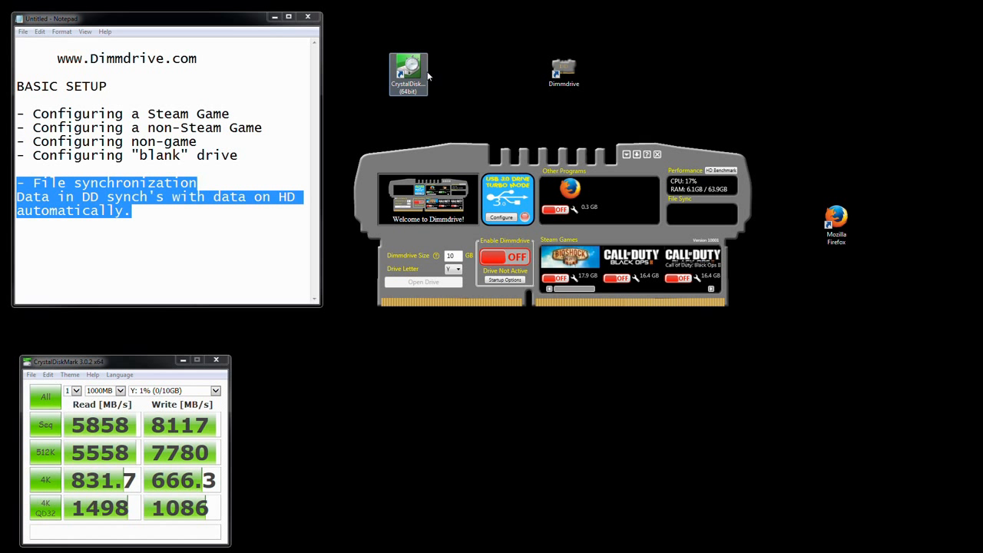
{"action": "left_click_drag", "start_coordinate": [408, 69], "coordinate": [627, 201]}
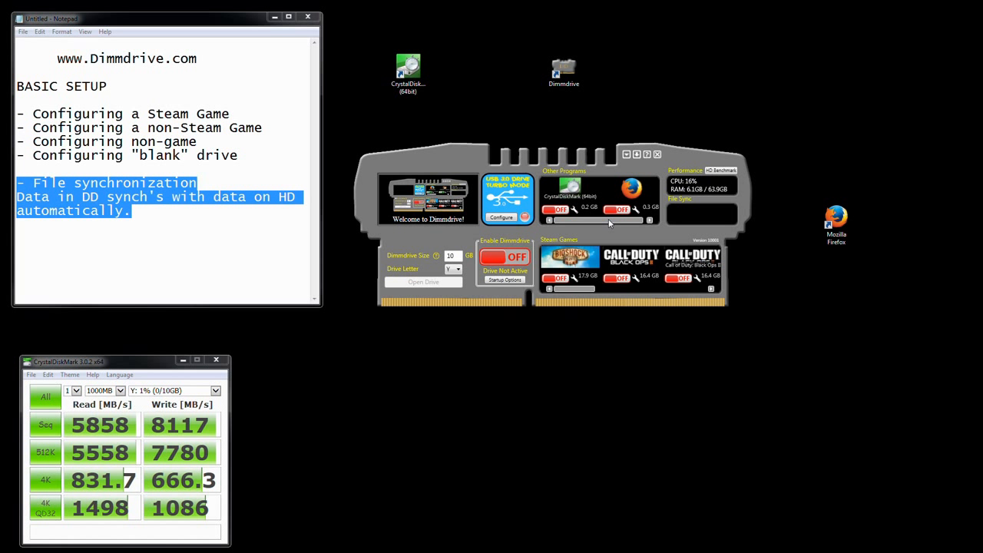
- Activate the Dimmdrive with every program and game left off, and open the Y: drive in a folder window
{"action": "left_click", "coordinate": [650, 221]}
{"action": "mouse_move", "coordinate": [578, 296]}
{"action": "left_mouse_down"}
{"action": "mouse_move", "coordinate": [624, 292]}
{"action": "mouse_move", "coordinate": [567, 302]}
{"action": "left_mouse_up"}
{"action": "left_click_drag", "start_coordinate": [571, 288], "coordinate": [557, 305]}
{"action": "left_click", "coordinate": [519, 261]}
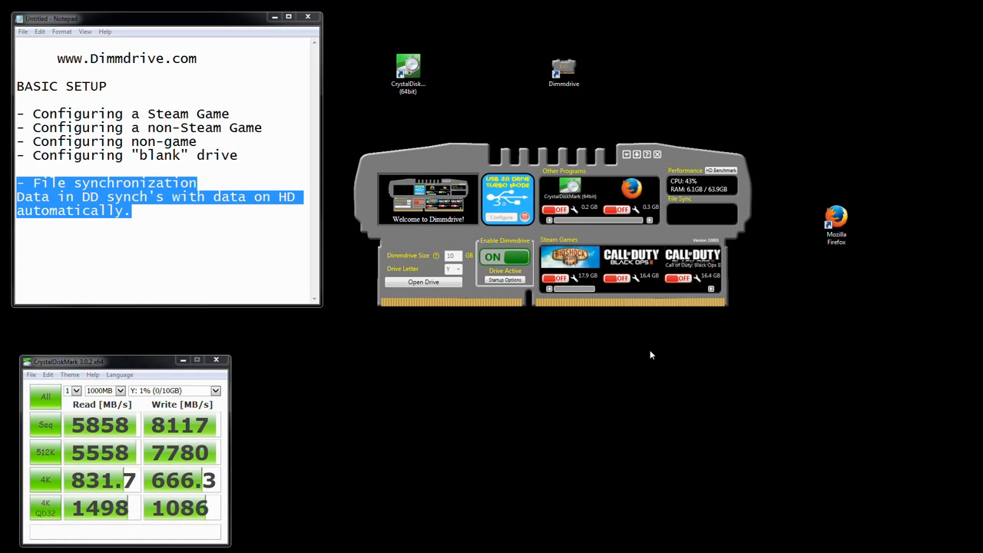
{"action": "left_click", "coordinate": [424, 282]}
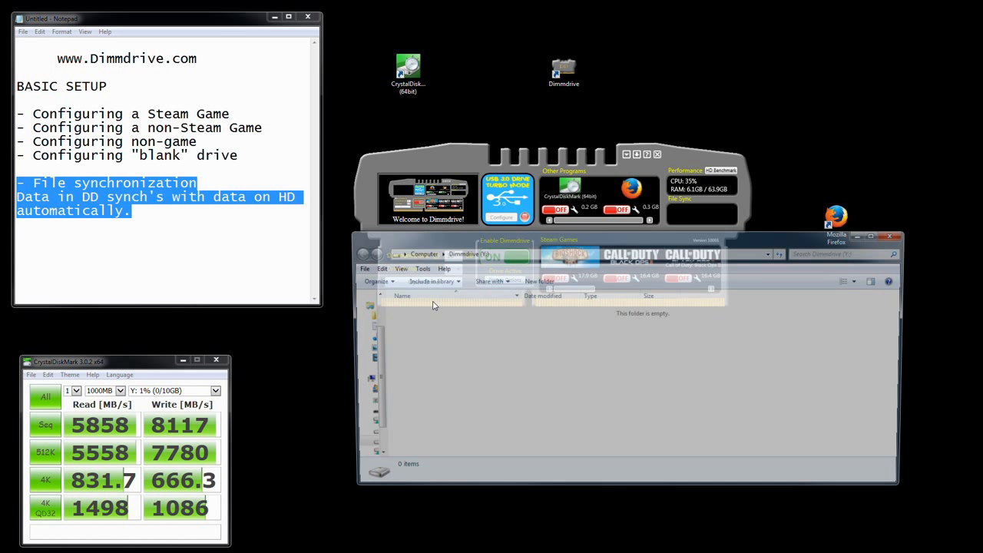
- View the new item types offered in the Y: drive, and arrange the Dimmdrive control window above the folder window
{"action": "right_click", "coordinate": [492, 338]}
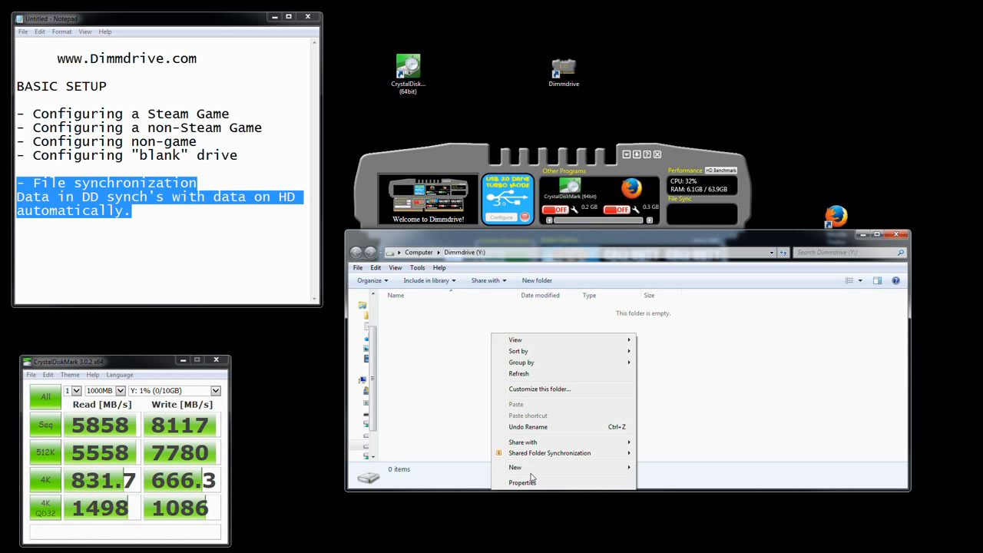
{"action": "mouse_move", "coordinate": [538, 467]}
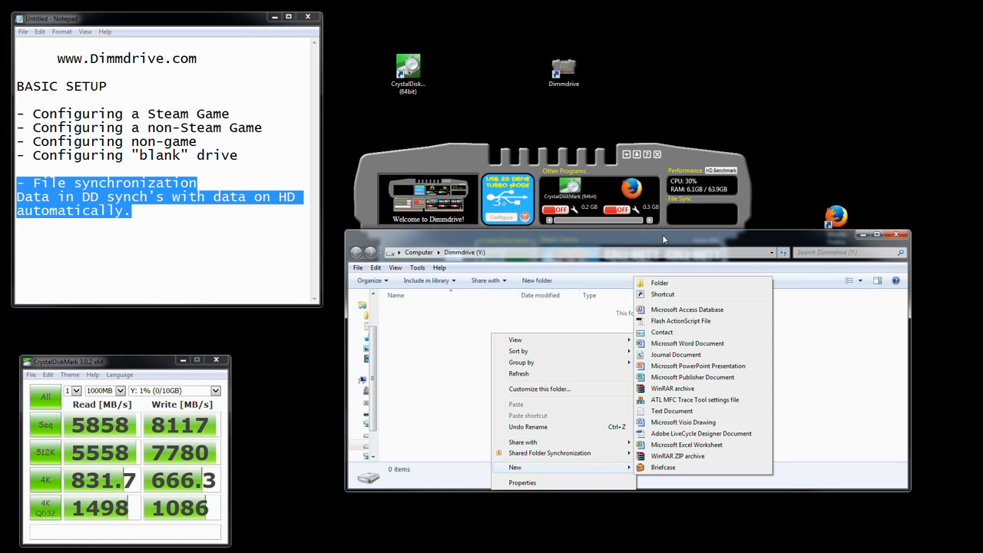
{"action": "left_click_drag", "start_coordinate": [695, 162], "coordinate": [785, 49]}
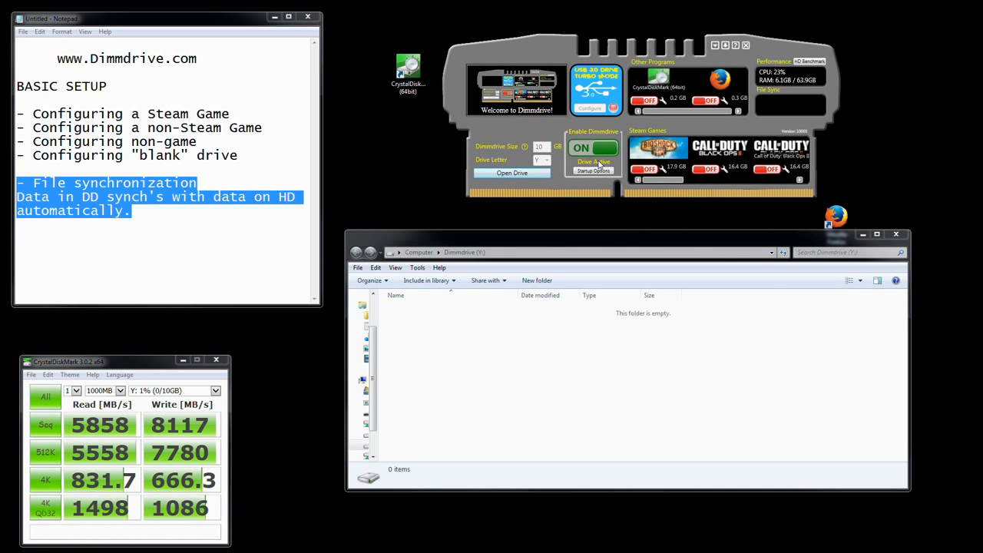
{"action": "left_click_drag", "start_coordinate": [650, 246], "coordinate": [643, 277]}
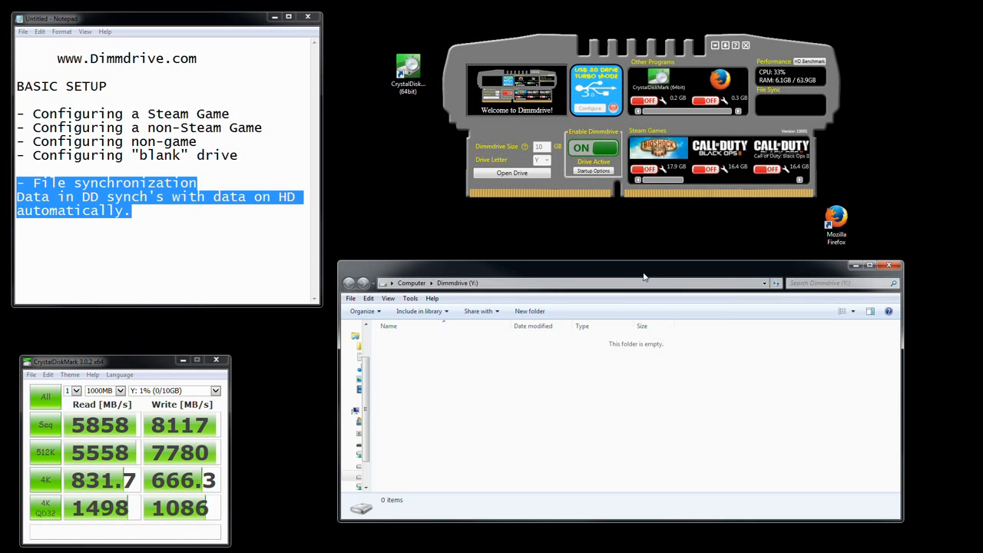
- Highlight the Configuring "blank" drive line in the Notepad document, and close the Dimmdrive (Y:) folder window
{"action": "left_click_drag", "start_coordinate": [256, 170], "coordinate": [13, 160]}
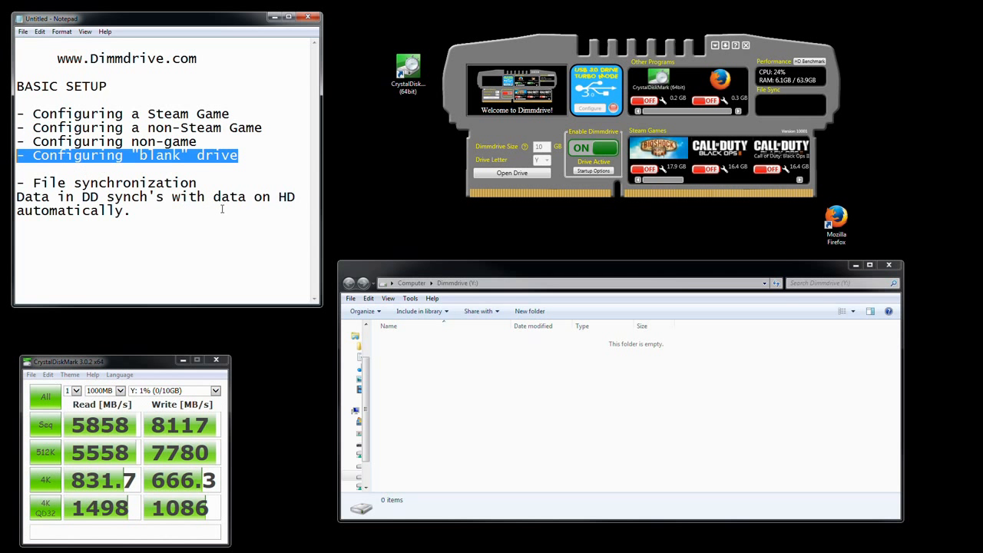
{"action": "mouse_move", "coordinate": [775, 54]}
{"action": "left_mouse_down"}
{"action": "mouse_move", "coordinate": [802, 55]}
{"action": "mouse_move", "coordinate": [782, 45]}
{"action": "left_mouse_up"}
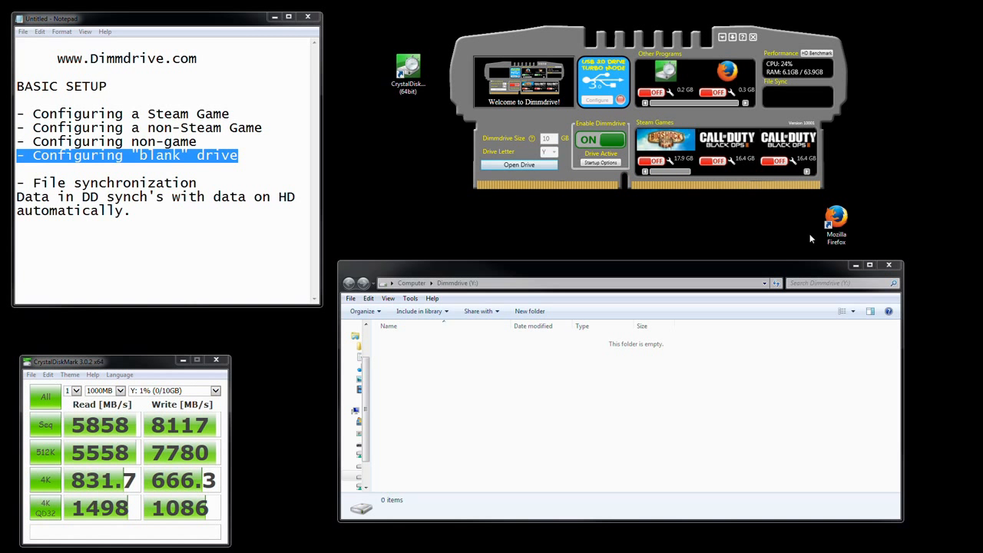
{"action": "left_click", "coordinate": [889, 265]}
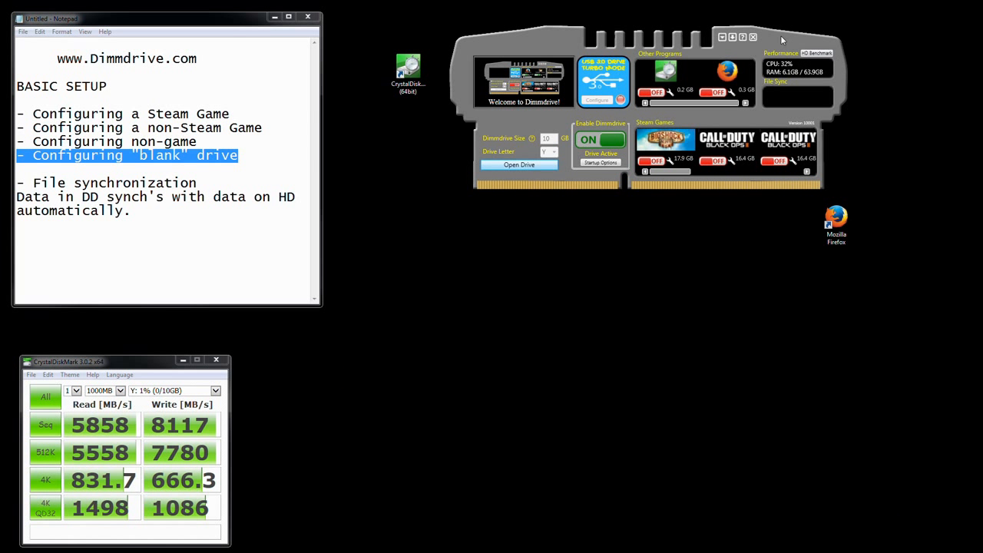
- Open the hard drive benchmark tool beside the CrystalDiskMark window, and check which drive letters it offers
{"action": "left_click_drag", "start_coordinate": [780, 36], "coordinate": [698, 136]}
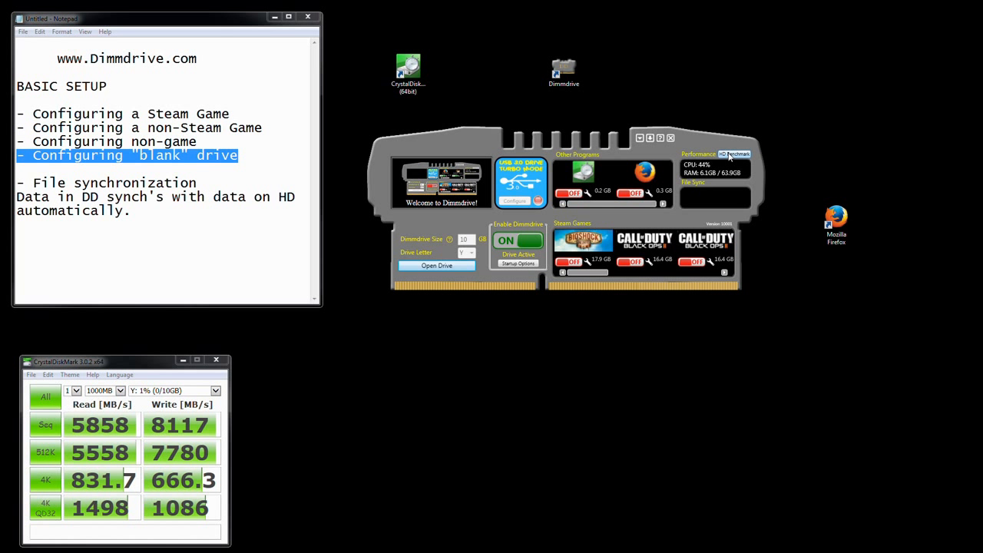
{"action": "left_click", "coordinate": [731, 155]}
{"action": "left_click_drag", "start_coordinate": [604, 94], "coordinate": [580, 229]}
{"action": "mouse_move", "coordinate": [148, 372]}
{"action": "left_mouse_down"}
{"action": "mouse_move", "coordinate": [150, 363]}
{"action": "mouse_move", "coordinate": [153, 380]}
{"action": "mouse_move", "coordinate": [142, 373]}
{"action": "left_mouse_up"}
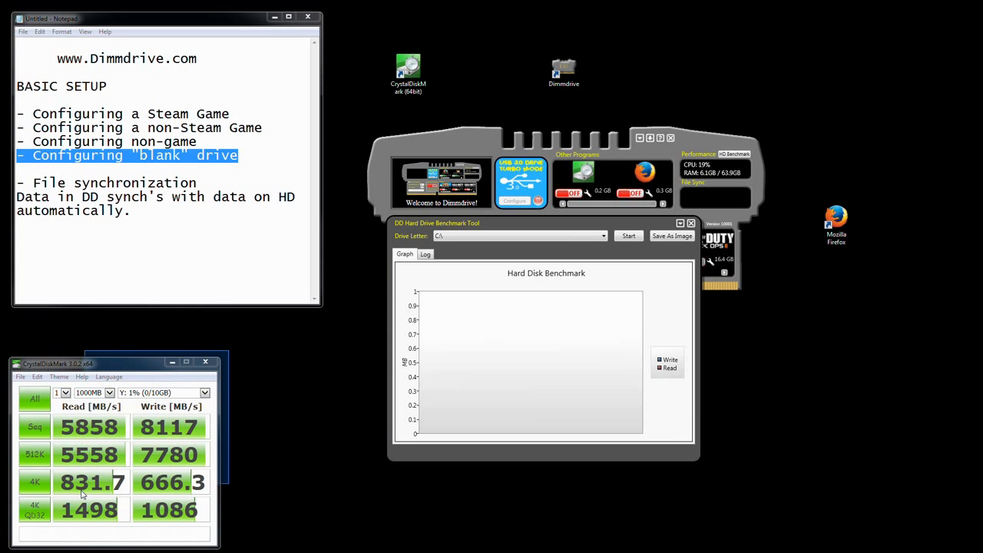
{"action": "mouse_move", "coordinate": [229, 348]}
{"action": "left_mouse_down"}
{"action": "mouse_move", "coordinate": [258, 338]}
{"action": "mouse_move", "coordinate": [241, 350]}
{"action": "left_mouse_up"}
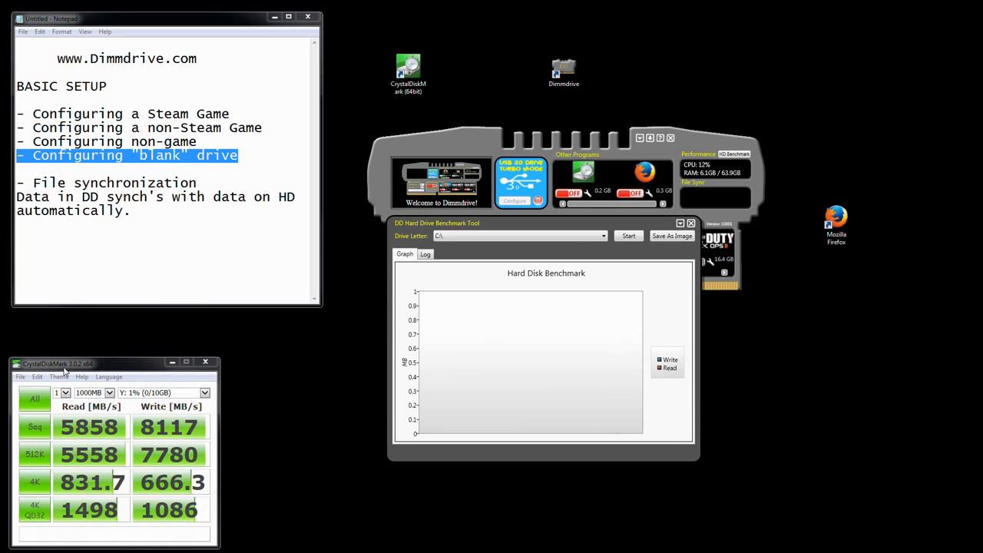
{"action": "left_click_drag", "start_coordinate": [515, 227], "coordinate": [484, 245]}
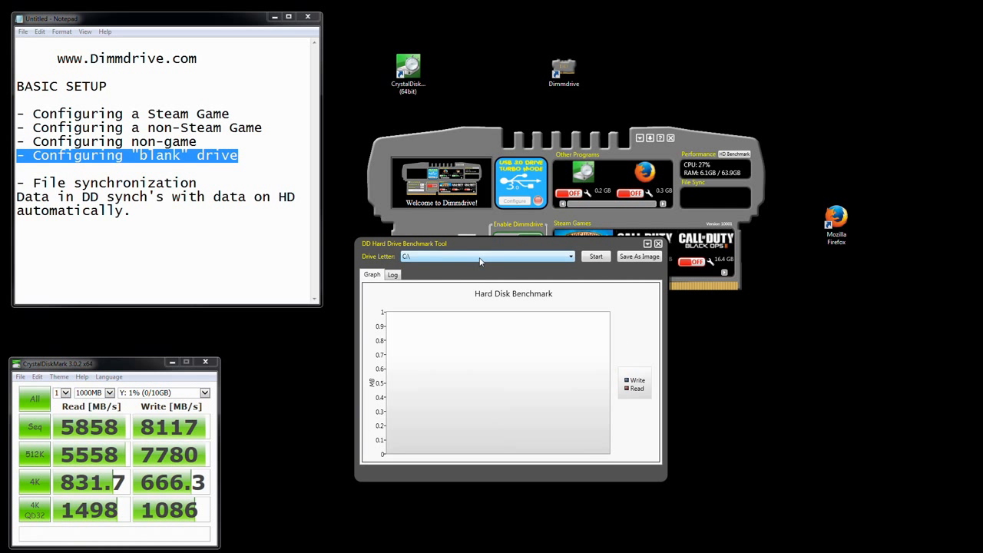
{"action": "left_click", "coordinate": [479, 260]}
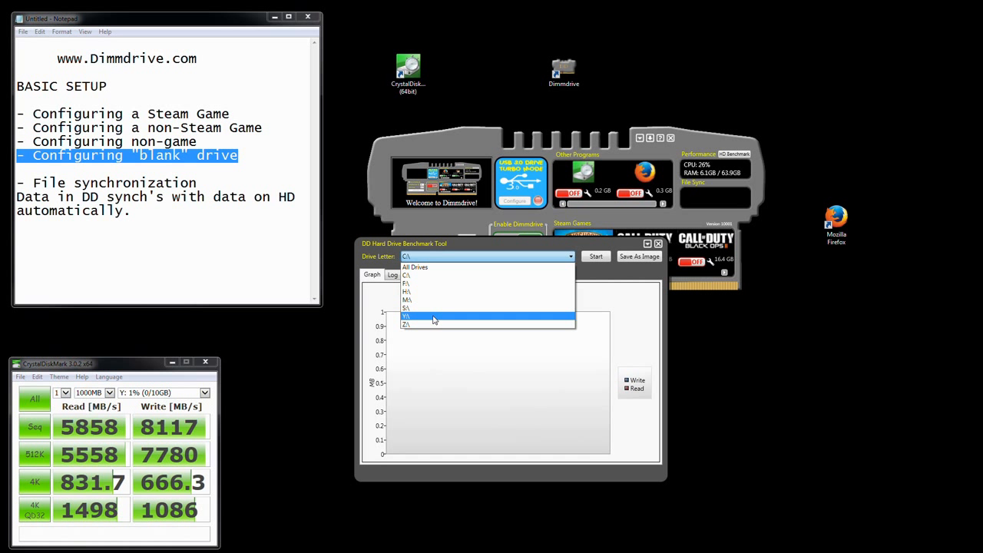
{"action": "left_click", "coordinate": [427, 259]}
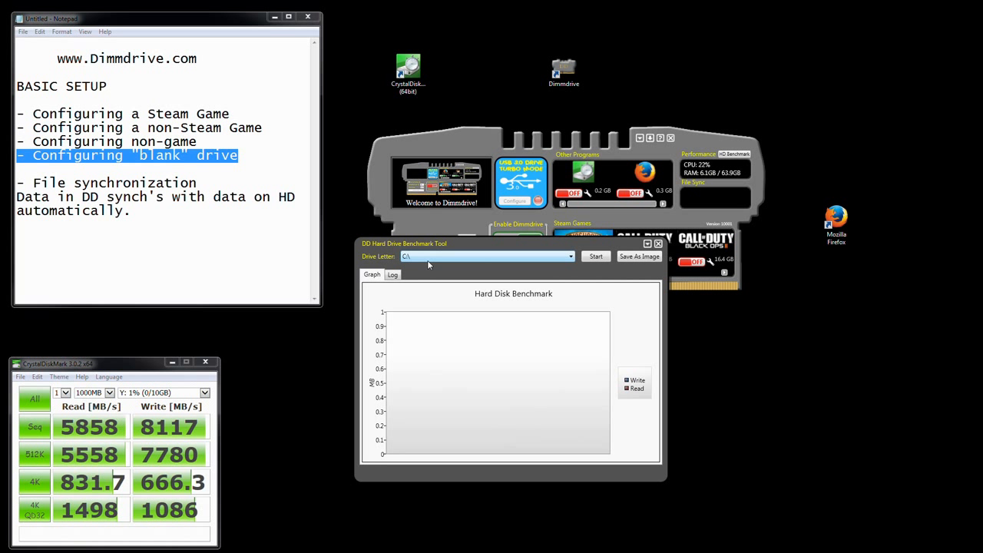
- Run the hard drive benchmark on the Y:\ drive, with the benchmark window moved just below the Dimmdrive controls
{"action": "left_click", "coordinate": [430, 258]}
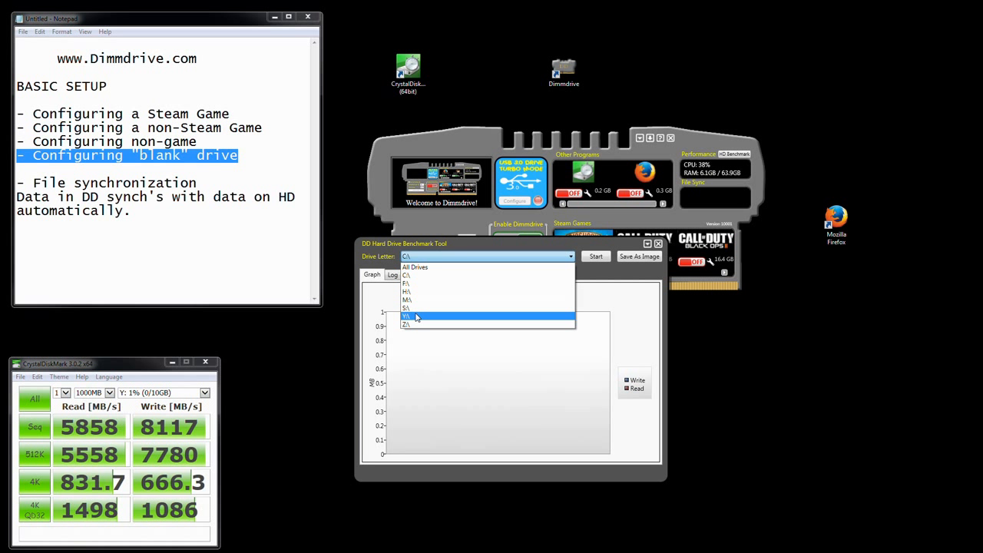
{"action": "left_click", "coordinate": [415, 317]}
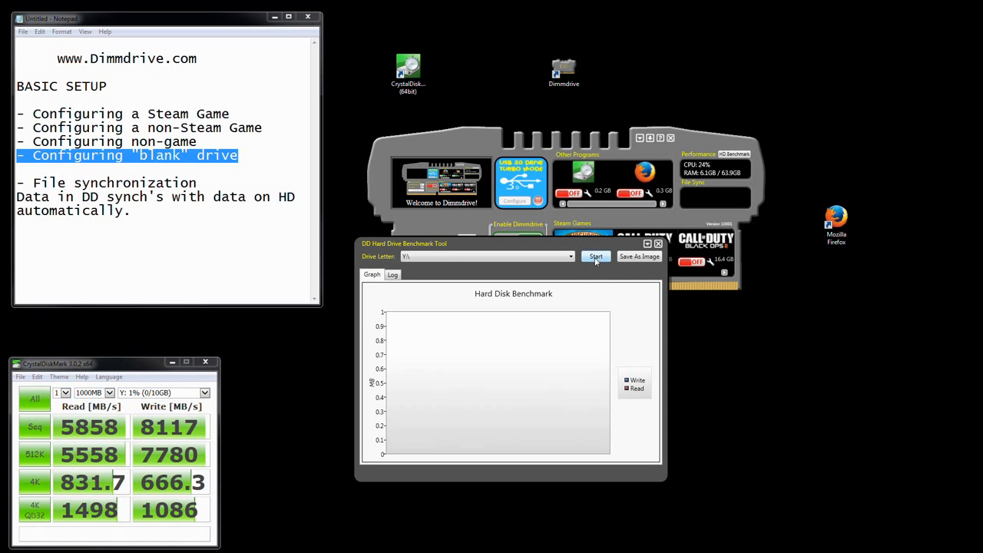
{"action": "left_click_drag", "start_coordinate": [590, 247], "coordinate": [612, 296]}
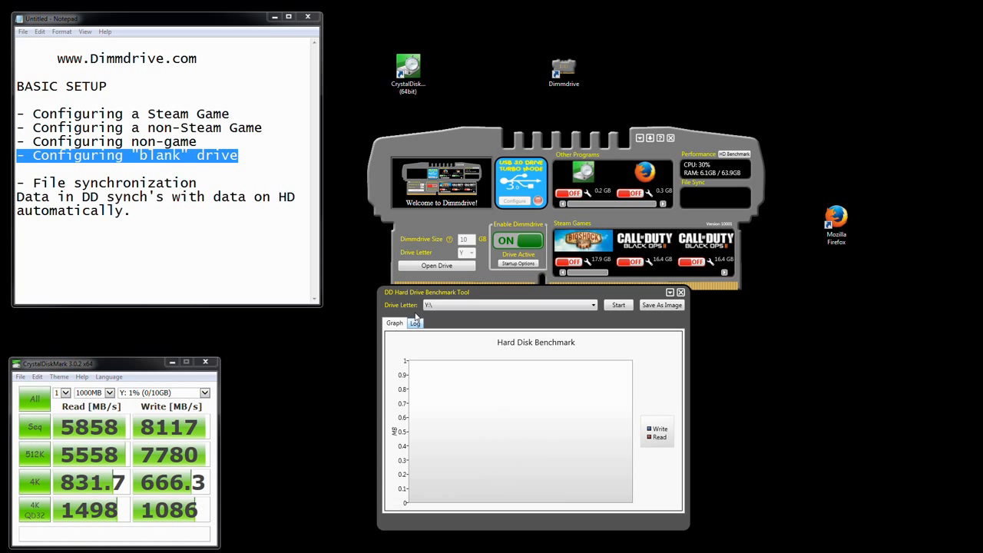
{"action": "left_click", "coordinate": [620, 306]}
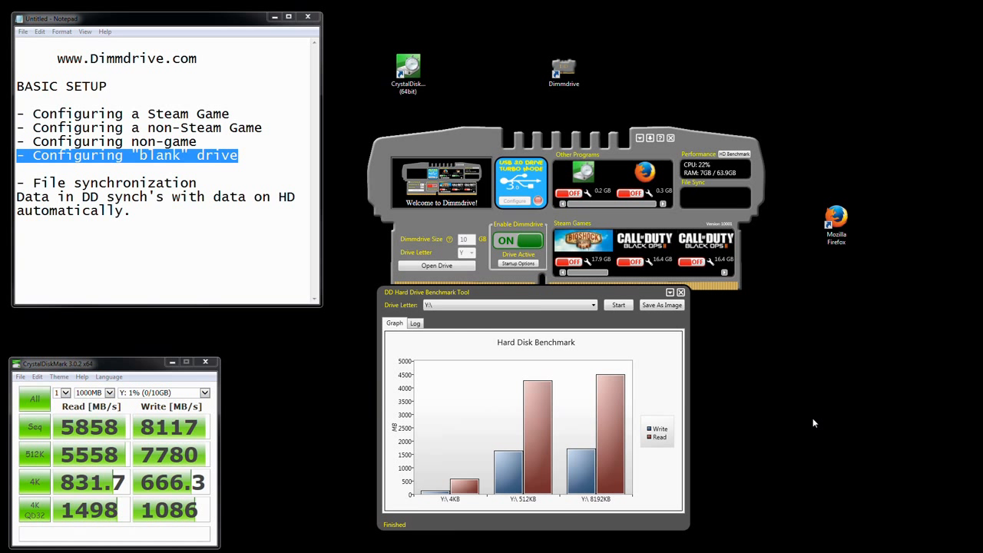
- Review the Y:\ benchmark results in the log and the graph, and close the benchmark tool
{"action": "mouse_move", "coordinate": [622, 392]}
{"action": "left_click", "coordinate": [418, 324]}
{"action": "left_click_drag", "start_coordinate": [574, 364], "coordinate": [530, 365]}
{"action": "left_click", "coordinate": [395, 323]}
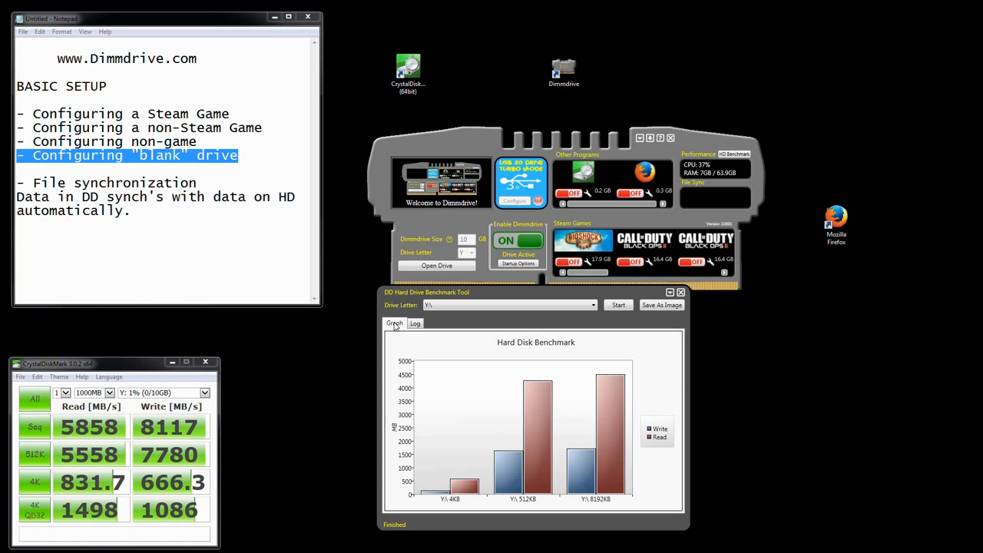
{"action": "left_click", "coordinate": [680, 293]}
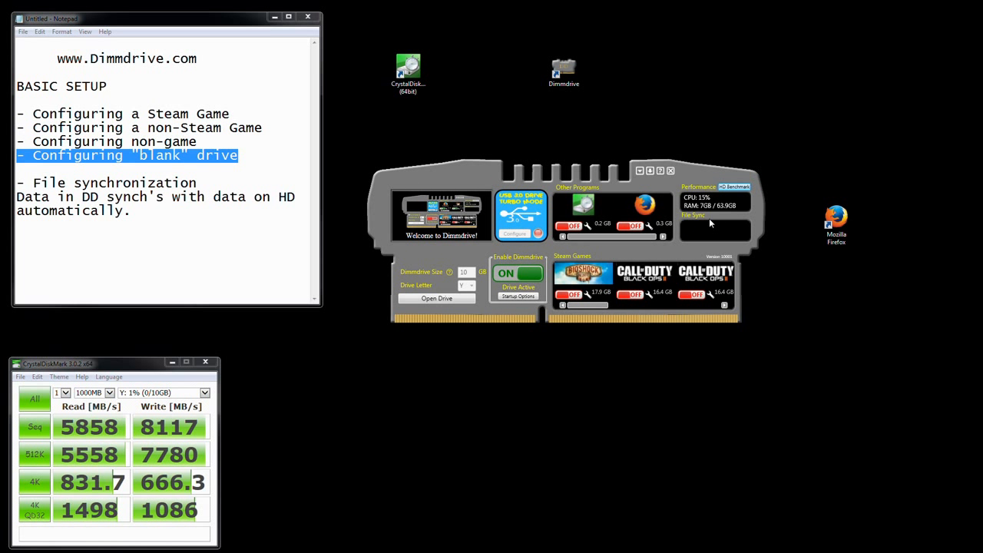
- Try the Launch Dimmdrive on startup option in the startup options, clear it again, and close the dialog
{"action": "left_click", "coordinate": [519, 297]}
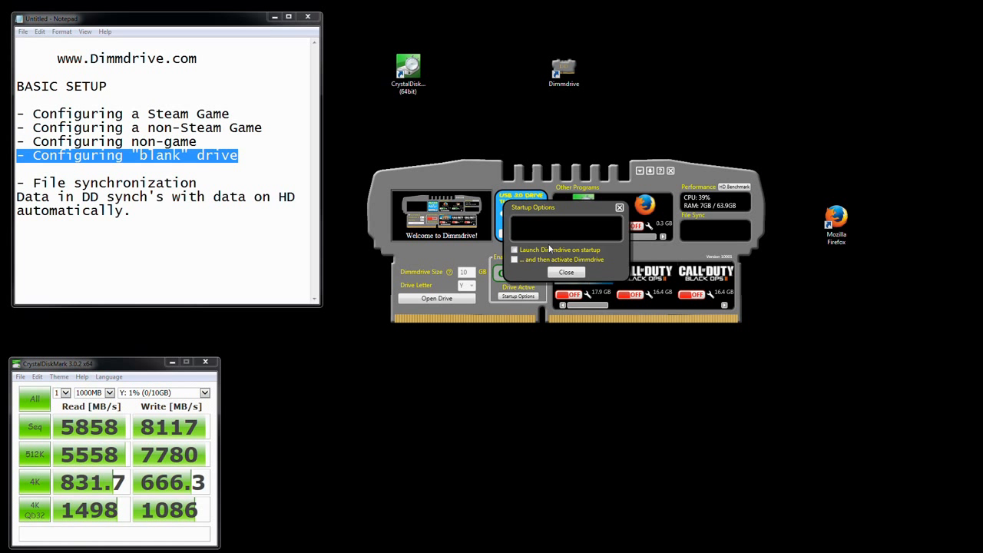
{"action": "mouse_move", "coordinate": [549, 256]}
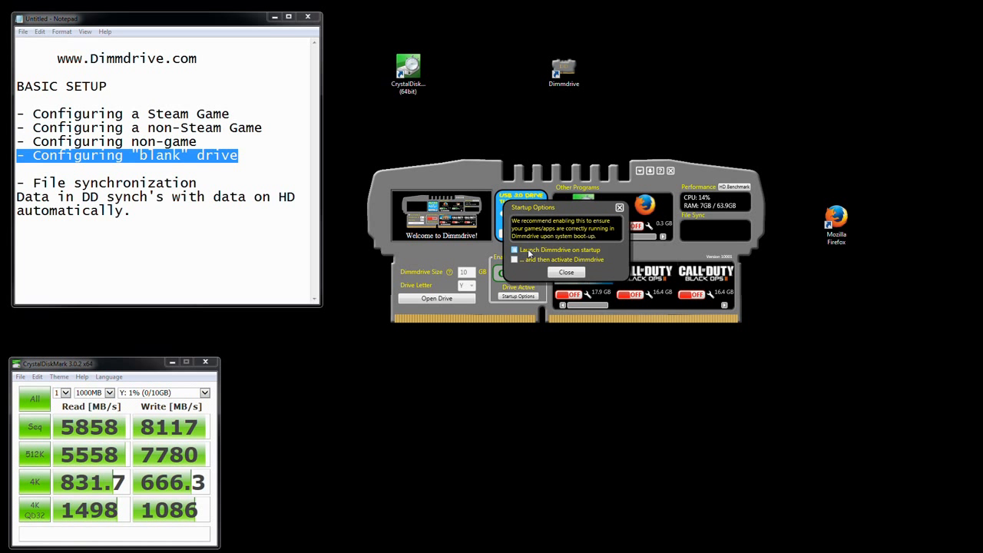
{"action": "left_click", "coordinate": [528, 253]}
{"action": "mouse_move", "coordinate": [530, 260]}
{"action": "left_click_drag", "start_coordinate": [584, 208], "coordinate": [582, 69]}
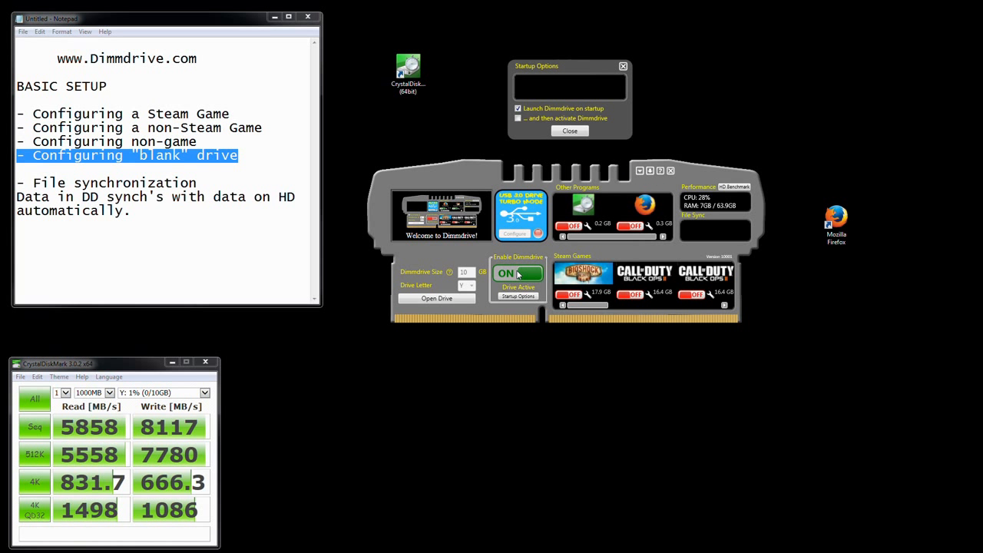
{"action": "left_click", "coordinate": [566, 109]}
{"action": "left_click_drag", "start_coordinate": [578, 69], "coordinate": [591, 217]}
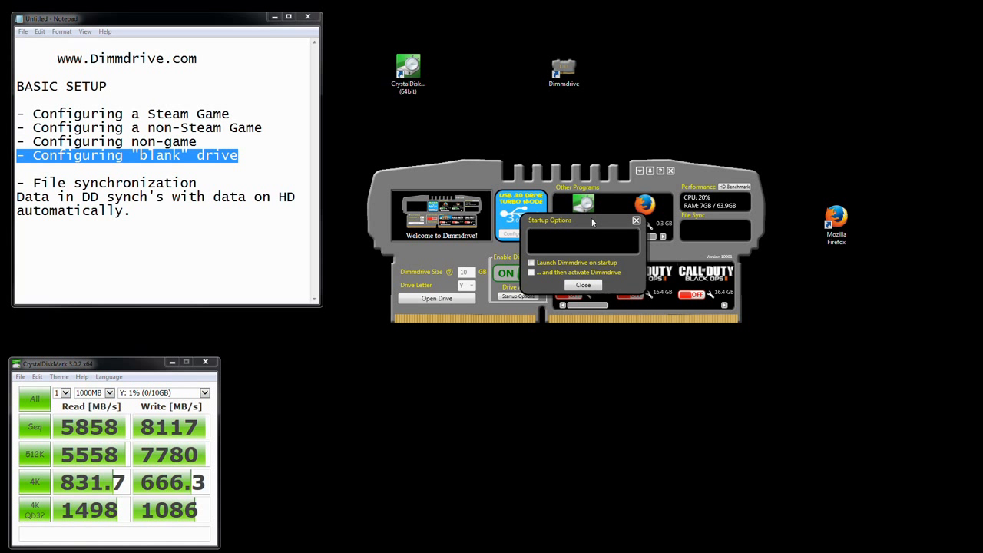
{"action": "left_click", "coordinate": [582, 284]}
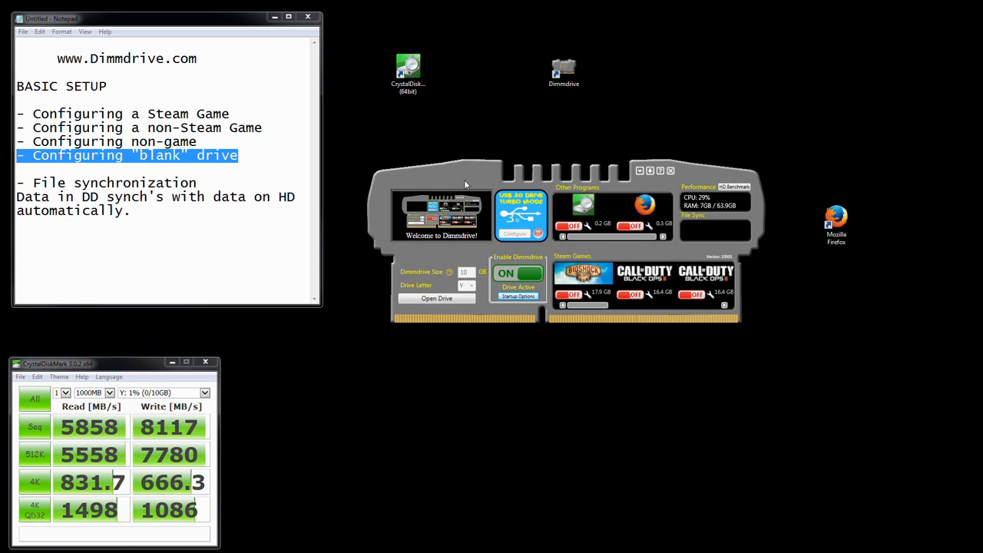
- Deactivate the Dimmdrive, and reposition its control window beside the Notepad document
{"action": "left_click_drag", "start_coordinate": [466, 184], "coordinate": [452, 200]}
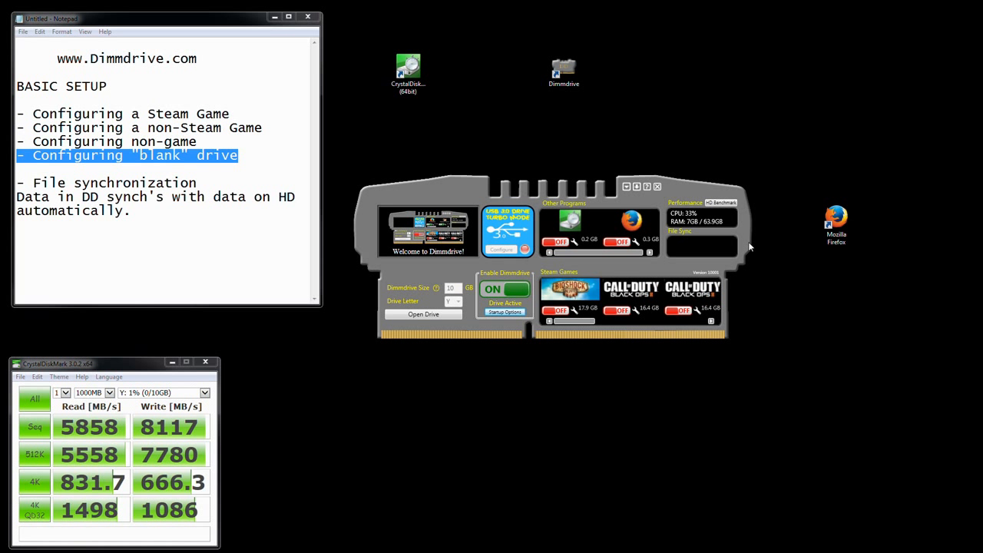
{"action": "left_click_drag", "start_coordinate": [582, 323], "coordinate": [564, 325]}
{"action": "left_click", "coordinate": [501, 295]}
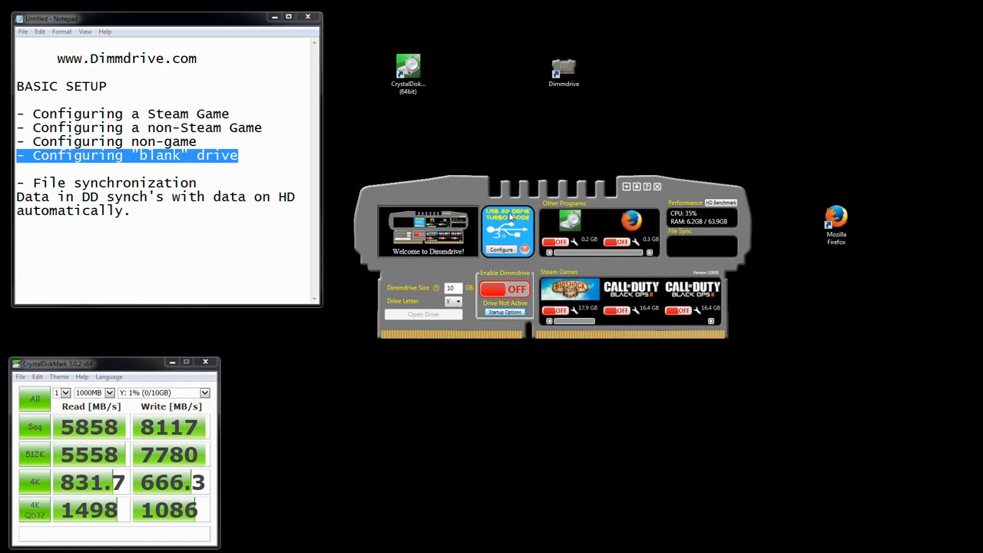
{"action": "left_click_drag", "start_coordinate": [677, 194], "coordinate": [685, 161]}
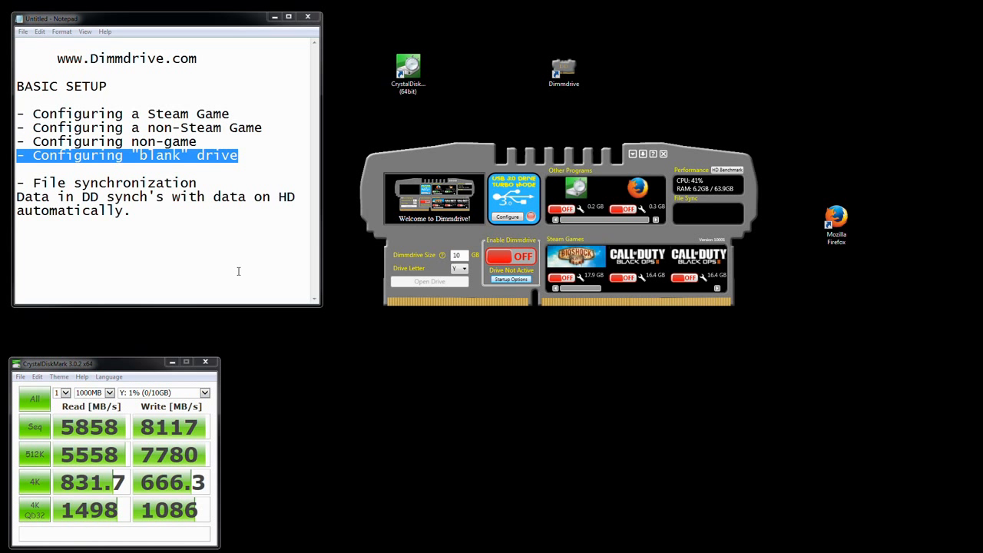
- Enlarge the Notepad window, and add the line "First runs, HD --> DD" below the file synchronization notes
{"action": "left_click_drag", "start_coordinate": [323, 310], "coordinate": [354, 354]}
{"action": "left_click", "coordinate": [164, 221]}
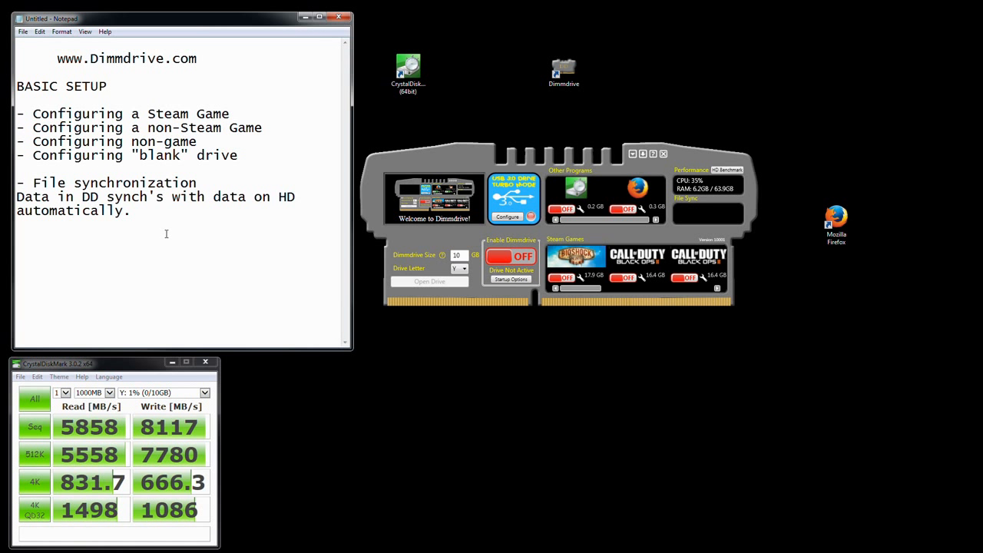
{"action": "key", "text": "Return"}
{"action": "key", "text": "Return"}
{"action": "type", "text": "First runs,  HD -->"}
{"action": "type", "text": "DD"}
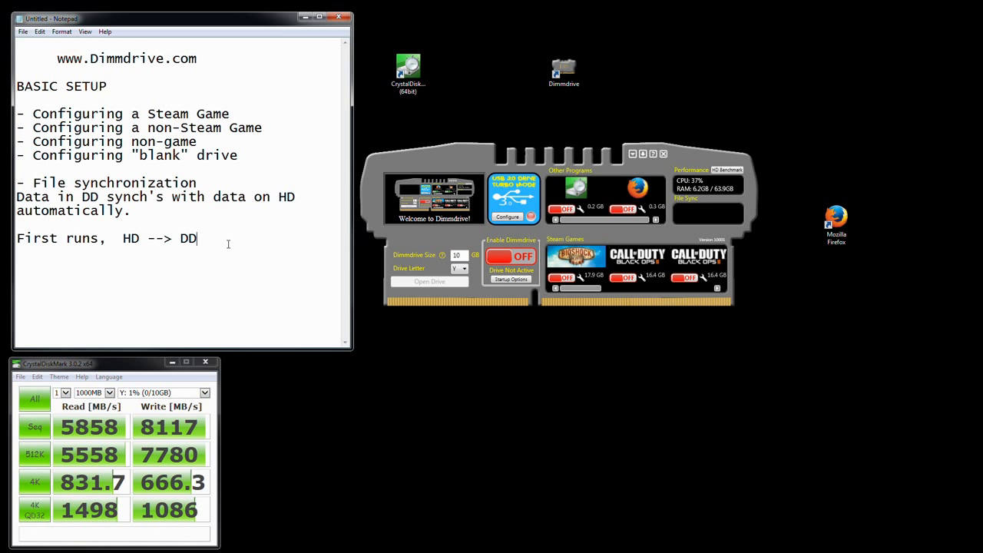
{"action": "key", "text": "Return"}
{"action": "key", "text": "Return"}
{"action": "key", "text": "BackSpace"}
{"action": "key", "text": "BackSpace"}
{"action": "key", "text": "Return"}
{"action": "key", "text": "Return"}
{"action": "type", "text": "@Boot, HD ~"}
{"action": "type", "text": "20"}
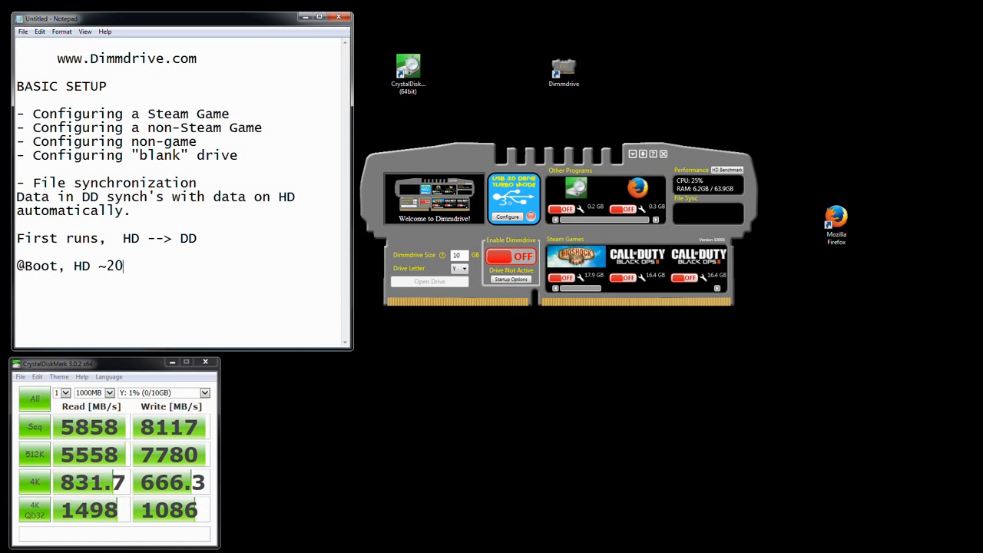
{"action": "type", "text": "MB/s into DD"}
{"action": "key", "text": "Return"}
{"action": "type", "text": "My USB3 "}
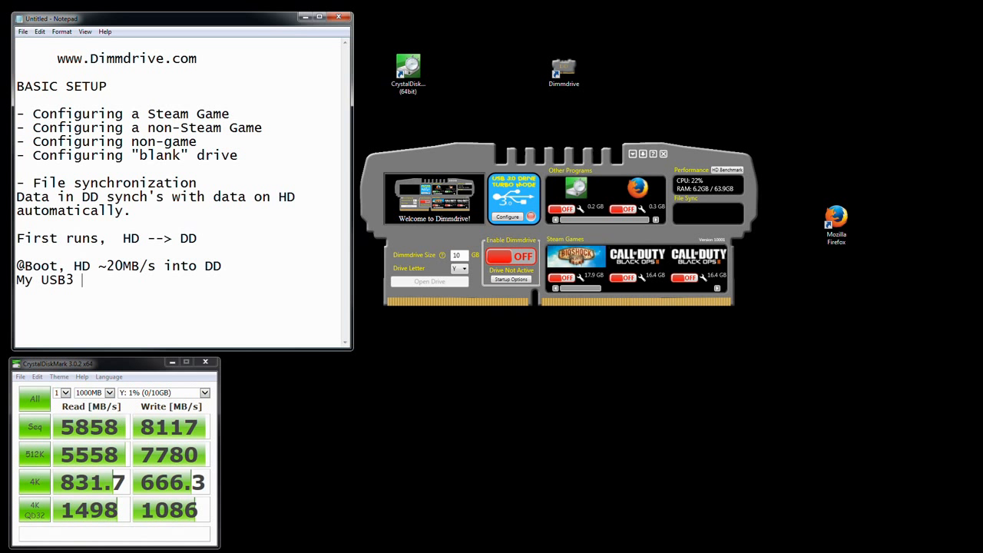
{"action": "type", "text": "is ~210MB/s"}
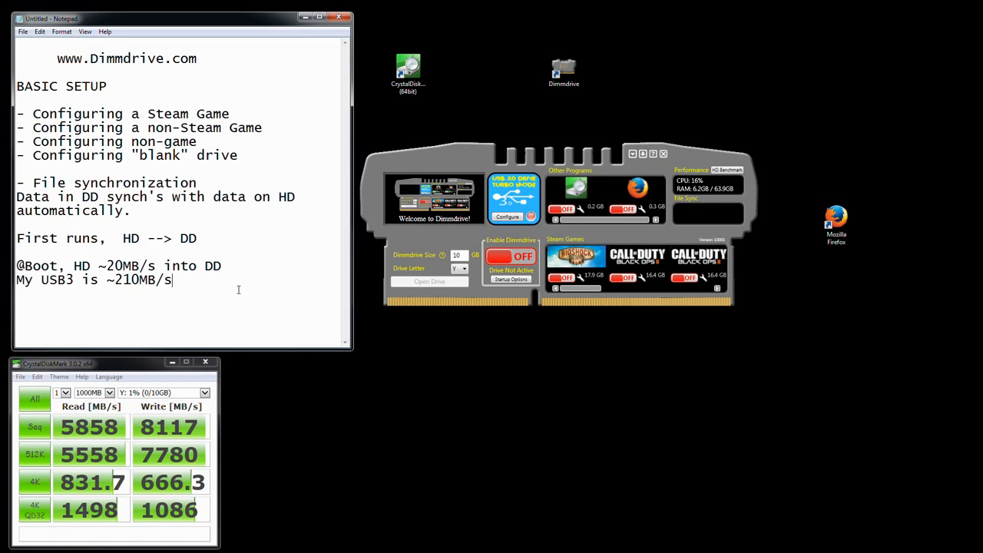
- Open the USB 3.0 turbo mode configuration, and select the H: drive as the USB device
{"action": "left_click", "coordinate": [514, 220]}
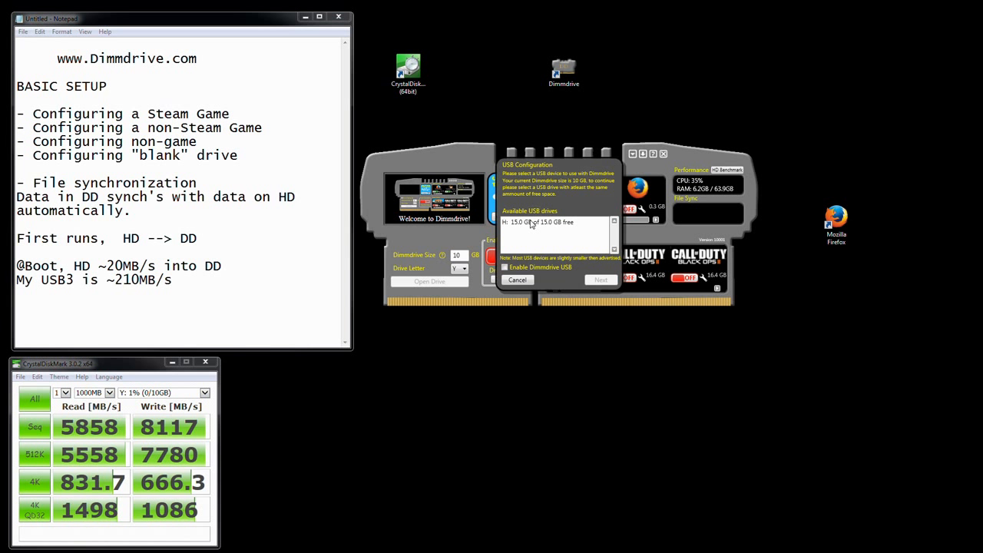
{"action": "left_click", "coordinate": [531, 222]}
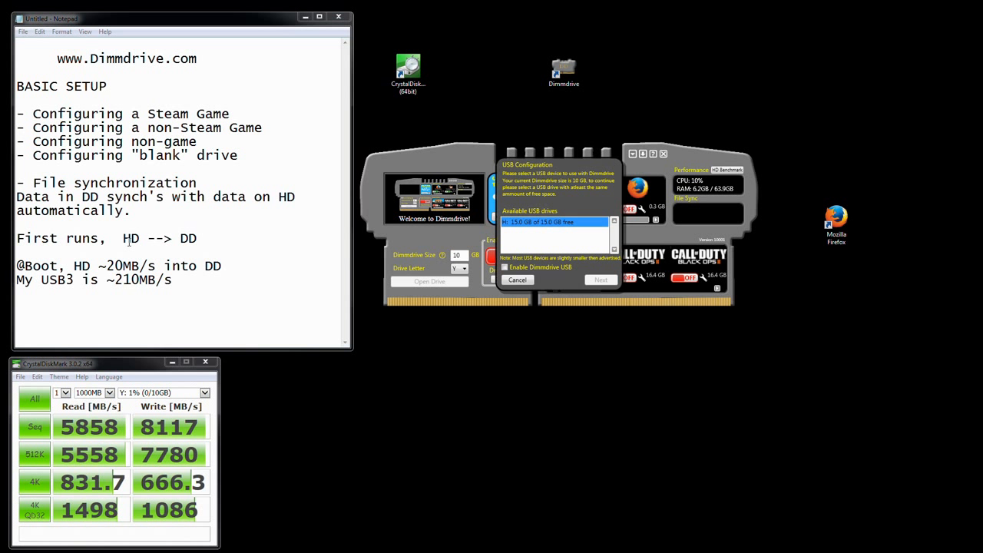
- Highlight HD and DD in the "First runs" line, and add "at the same time, DD --> USB3" beneath it
{"action": "left_click_drag", "start_coordinate": [122, 239], "coordinate": [147, 243]}
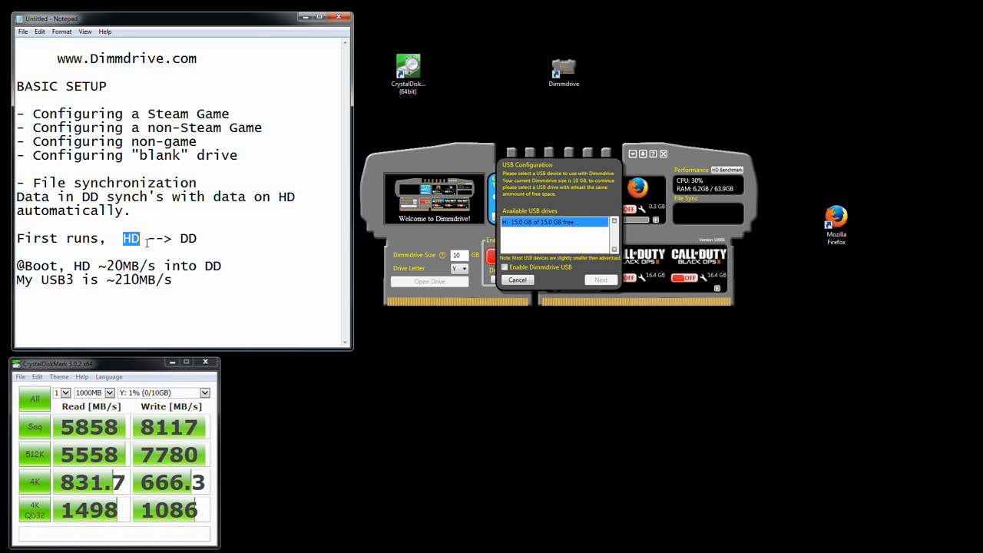
{"action": "double_click", "coordinate": [188, 240]}
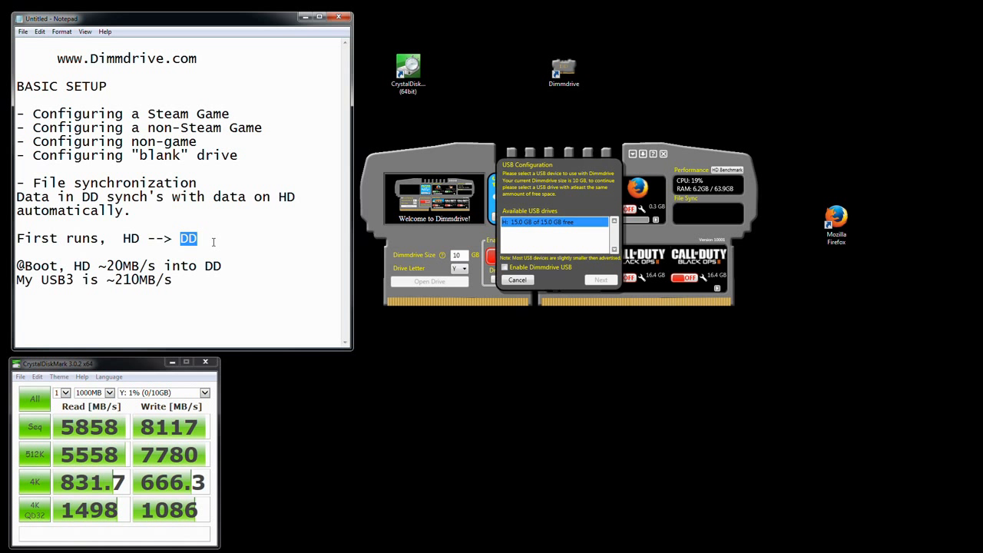
{"action": "left_click", "coordinate": [213, 242]}
{"action": "type", "text": "(at"}
{"action": "key", "text": "BackSpace"}
{"action": "key", "text": "BackSpace"}
{"action": "key", "text": "BackSpace"}
{"action": "key", "text": "BackSpace"}
{"action": "key", "text": "Return"}
{"action": "type", "text": "at the same "}
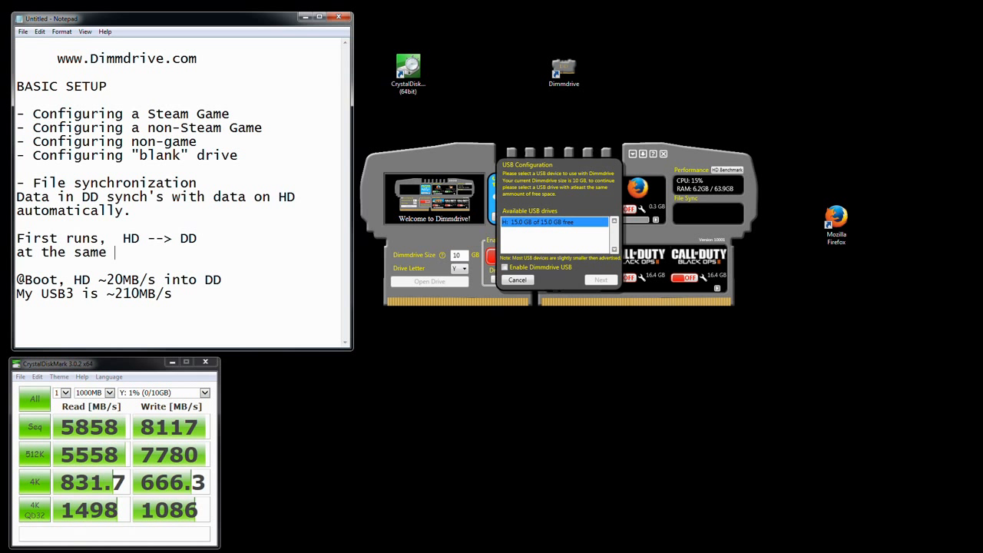
{"action": "type", "text": "time,  DD --> USB3"}
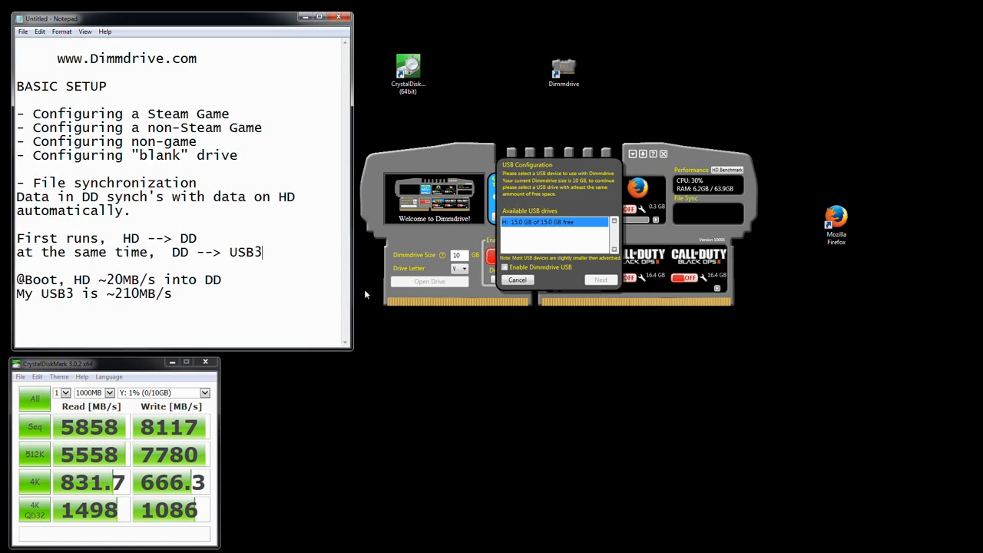
- Enable Dimmdrive USB for the H: drive, and finish the USB configuration
{"action": "left_click", "coordinate": [504, 267]}
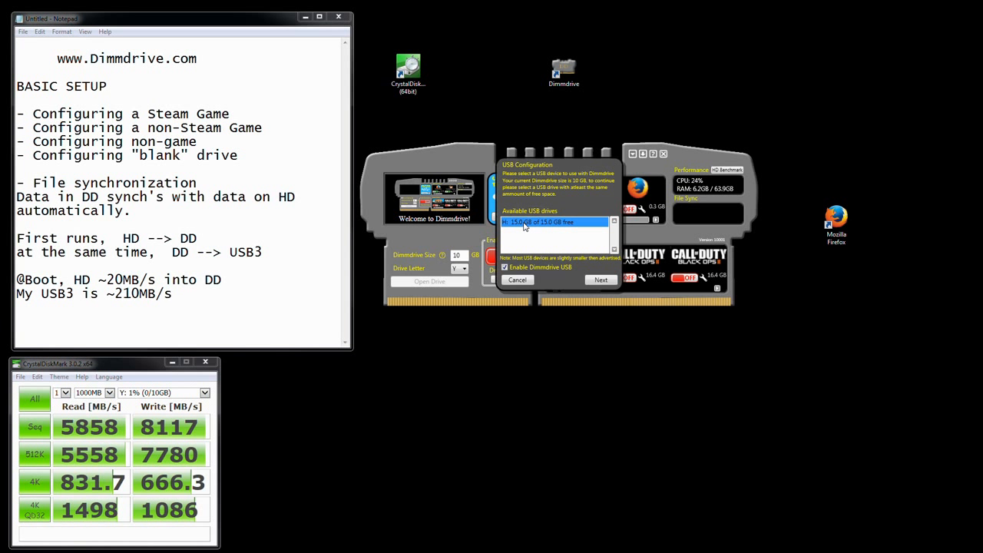
{"action": "left_click", "coordinate": [599, 281]}
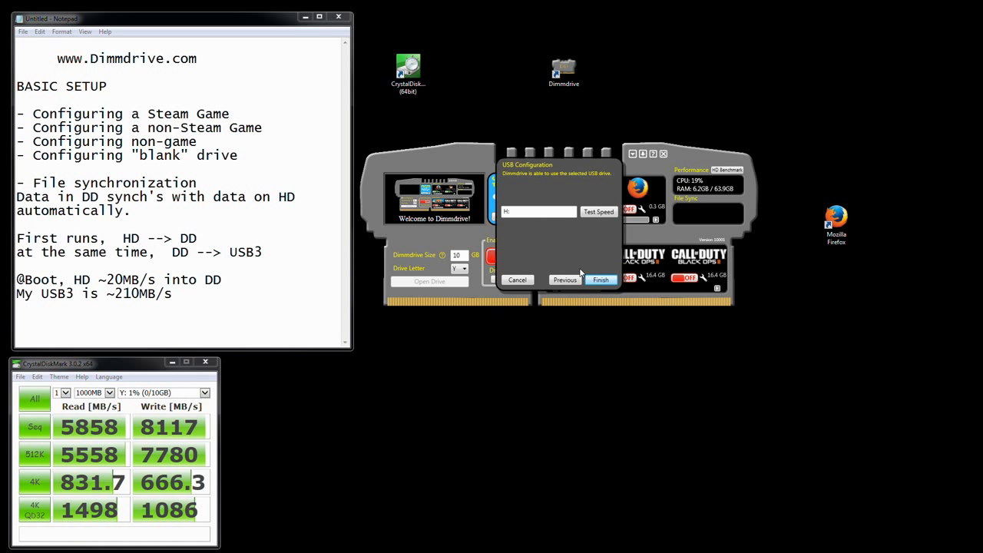
{"action": "left_click", "coordinate": [596, 283]}
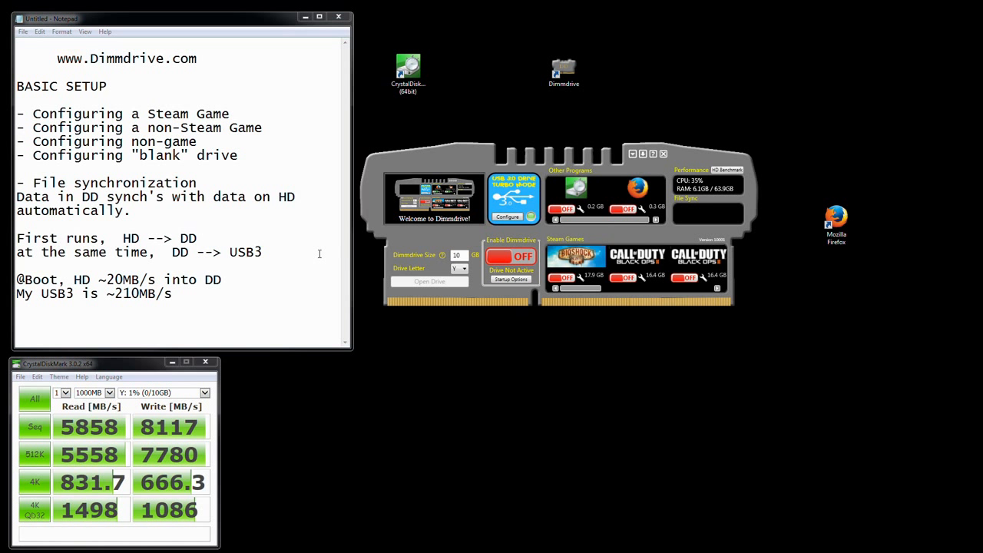
- Turn on the Steam game Call of Duty: World at War with CoDWaWmp.exe, and set the Dimmdrive size to 11 GB
{"action": "left_click_drag", "start_coordinate": [584, 290], "coordinate": [625, 293]}
{"action": "left_click", "coordinate": [624, 278]}
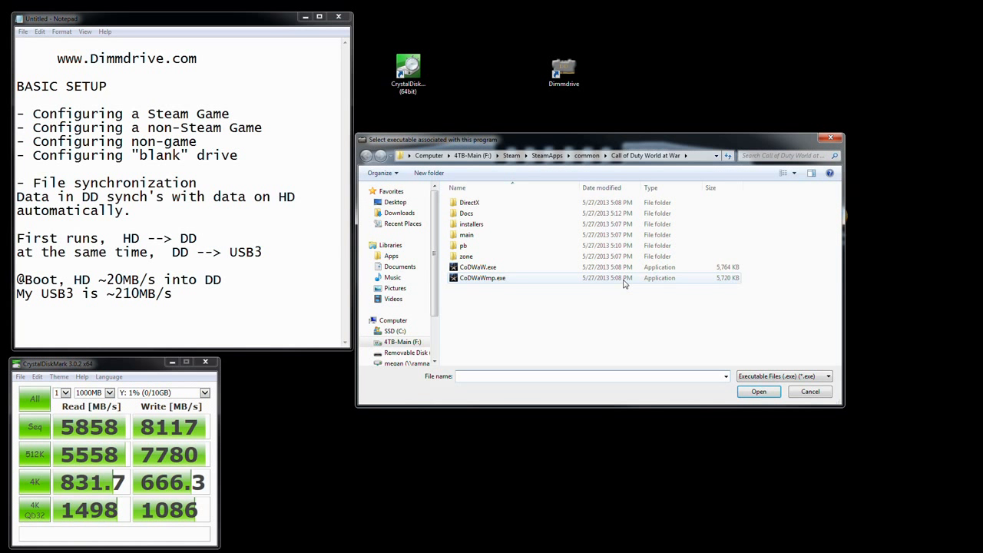
{"action": "double_click", "coordinate": [495, 276]}
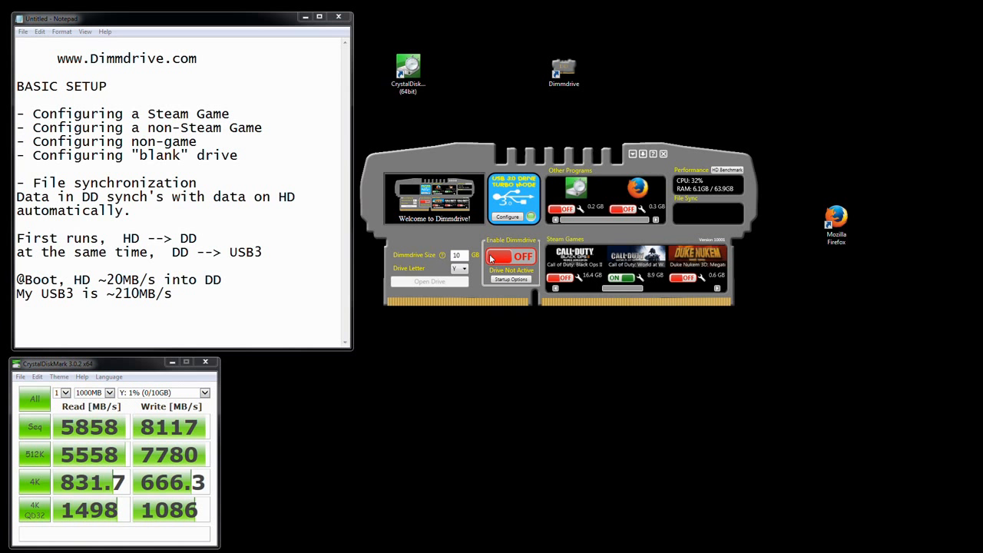
{"action": "left_click_drag", "start_coordinate": [463, 255], "coordinate": [439, 254]}
{"action": "type", "text": "11"}
{"action": "left_click_drag", "start_coordinate": [123, 239], "coordinate": [201, 239]}
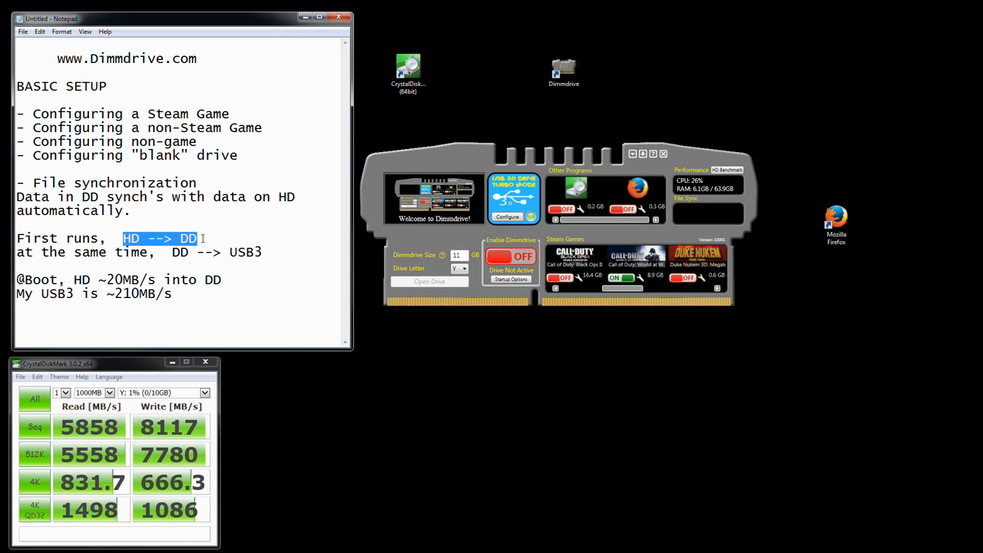
{"action": "left_click_drag", "start_coordinate": [172, 253], "coordinate": [266, 253]}
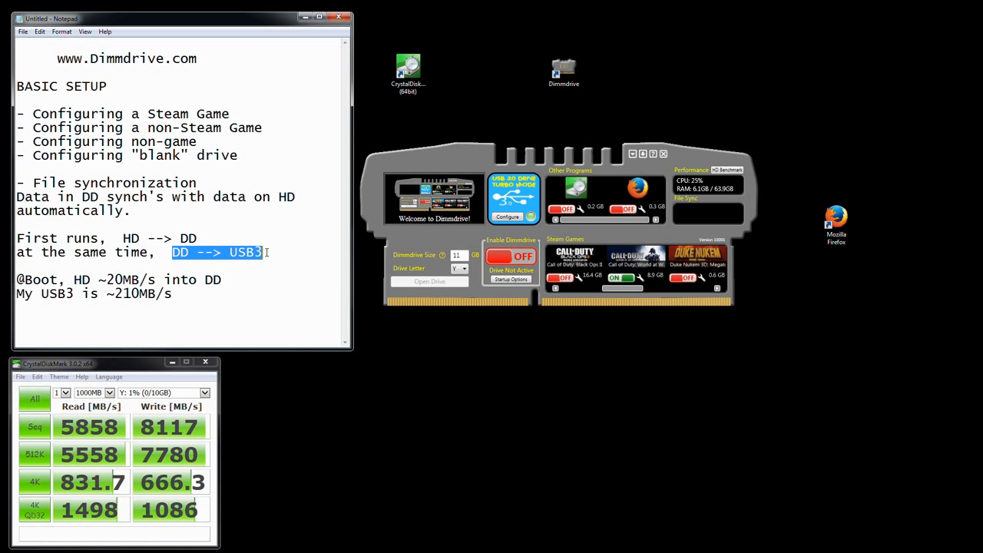
{"action": "left_click", "coordinate": [240, 293]}
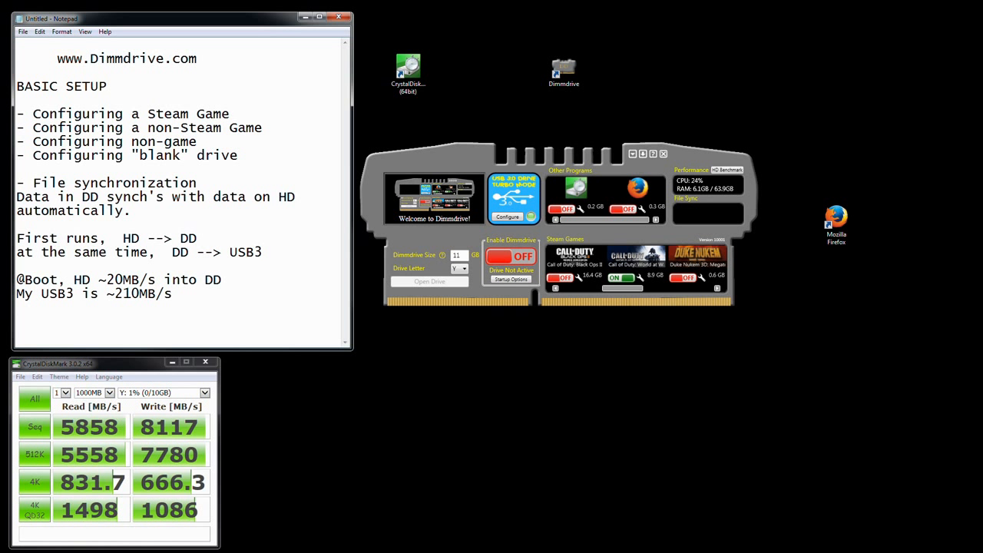
{"action": "key", "text": "Up"}
{"action": "key", "text": "Up"}
{"action": "key", "text": "Up"}
{"action": "key", "text": "Up"}
{"action": "key", "text": "Return"}
{"action": "key", "text": "Return"}
{"action": "key", "text": "Up"}
{"action": "type", "text": "Secon"}
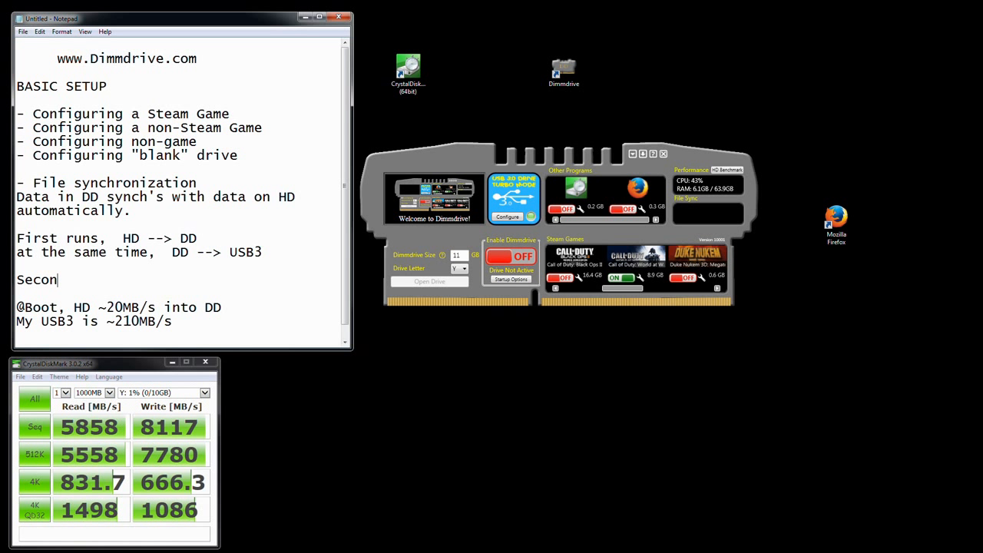
{"action": "type", "text": "d run,"}
{"action": "key", "text": "BackSpace"}
{"action": "type", "text": "USB3 --> DD"}
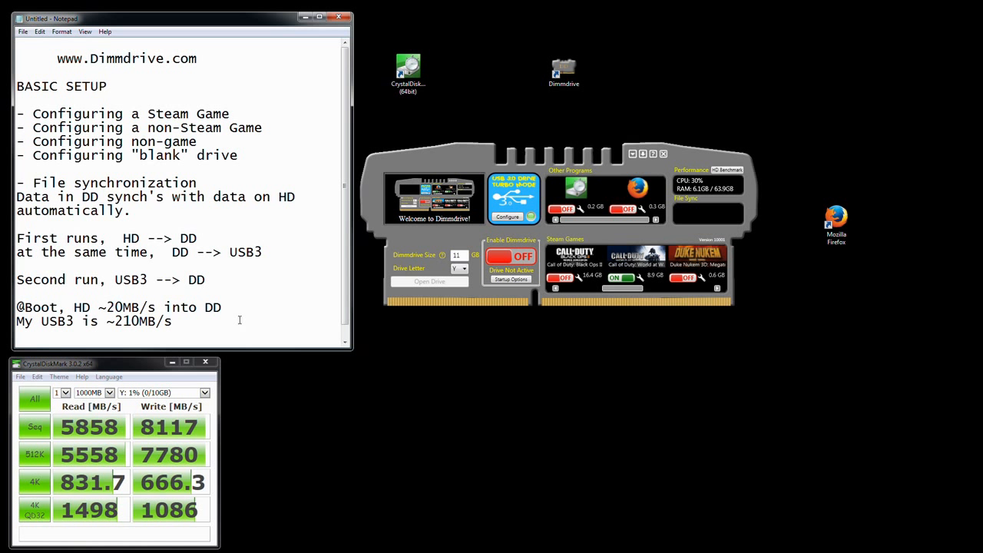
{"action": "left_click_drag", "start_coordinate": [222, 309], "coordinate": [158, 308]}
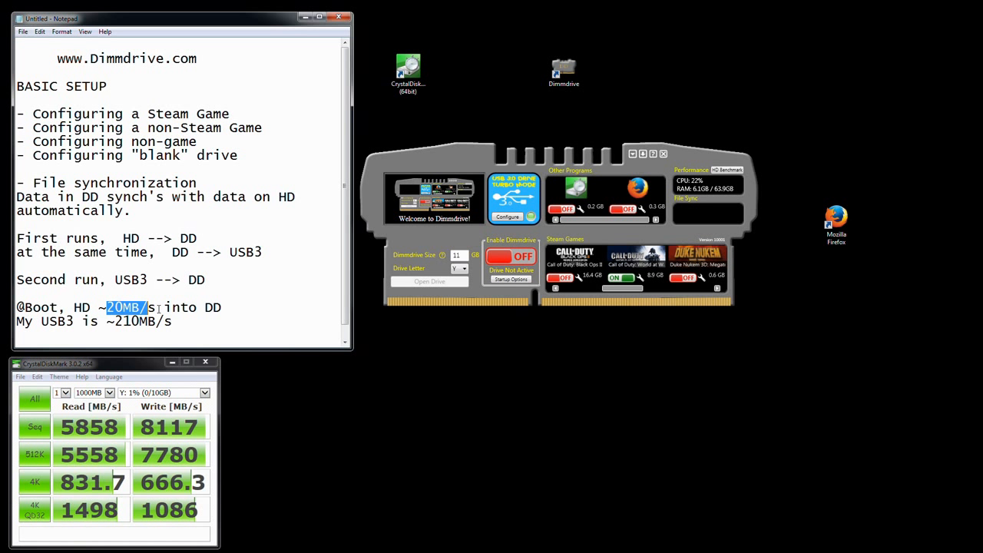
{"action": "left_click", "coordinate": [210, 327]}
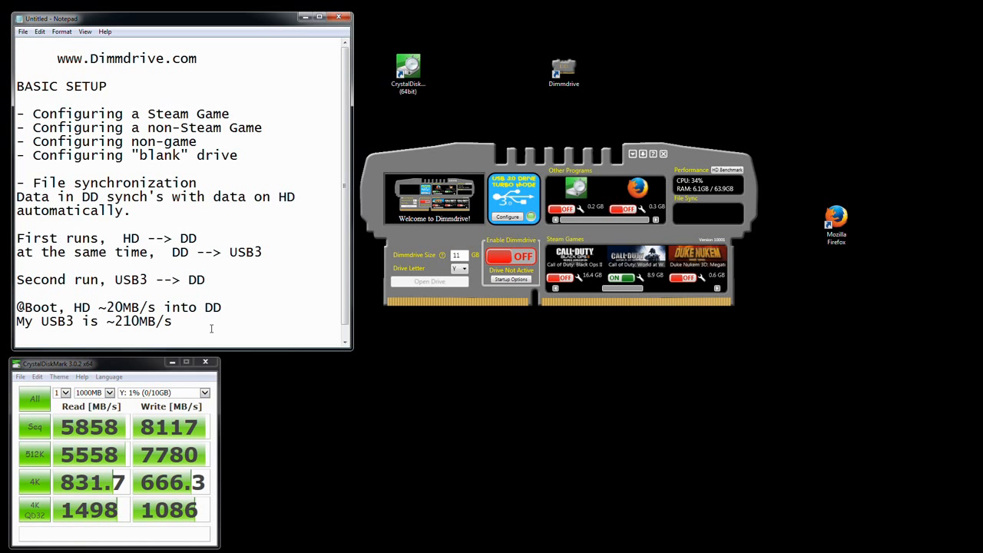
{"action": "key", "text": "shift+Home"}
{"action": "type", "text": "@ "}
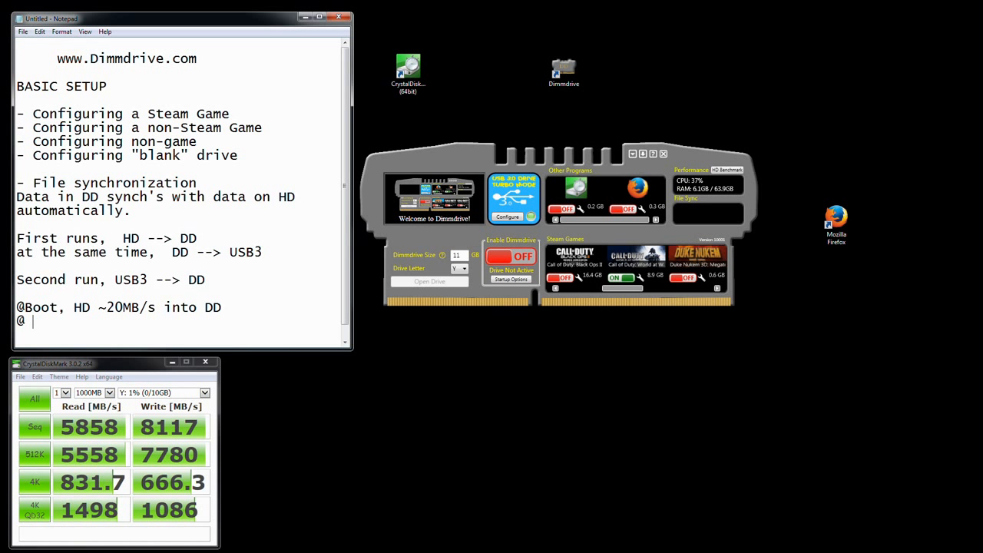
{"action": "type", "text": "2nd Boot,  USB3"}
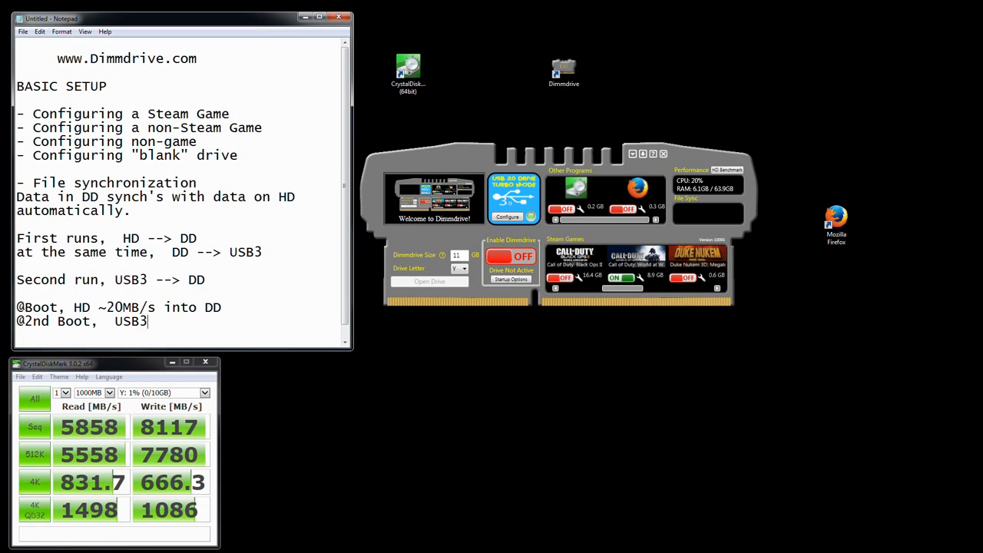
{"action": "key", "text": "BackSpace"}
{"action": "key", "text": "BackSpace"}
{"action": "key", "text": "BackSpace"}
{"action": "key", "text": "BackSpace"}
{"action": "key", "text": "BackSpace"}
{"action": "key", "text": "BackSpace"}
{"action": "type", "text": "200"}
{"action": "key", "text": "BackSpace"}
{"action": "key", "text": "BackSpace"}
{"action": "key", "text": "BackSpace"}
{"action": "type", "text": "~200MB/s into DD"}
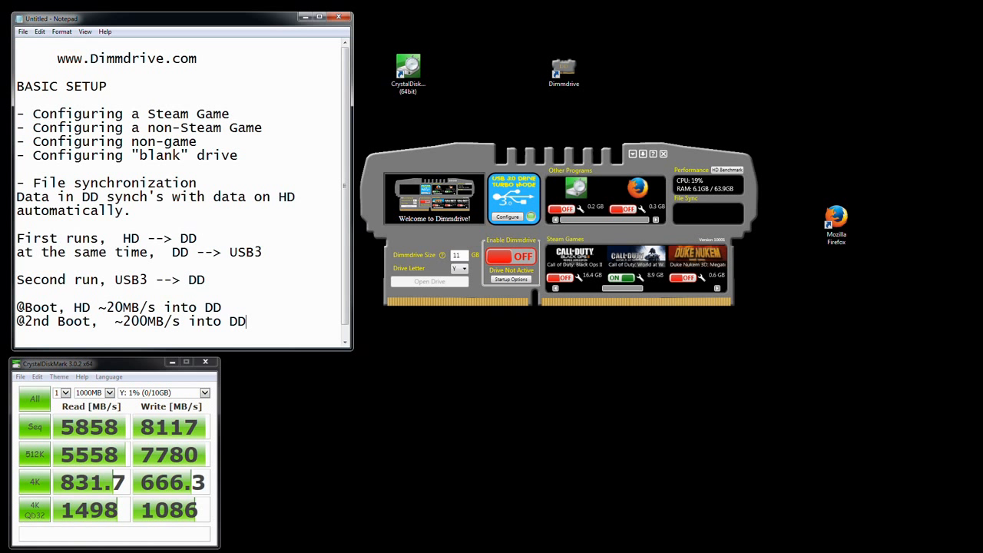
{"action": "left_click_drag", "start_coordinate": [268, 353], "coordinate": [268, 374]}
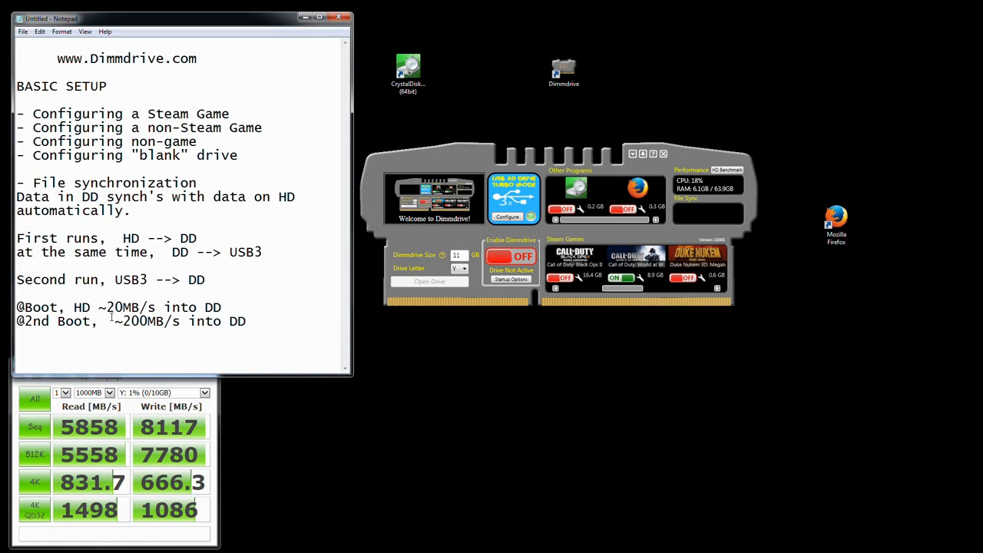
{"action": "left_click_drag", "start_coordinate": [82, 307], "coordinate": [114, 322]}
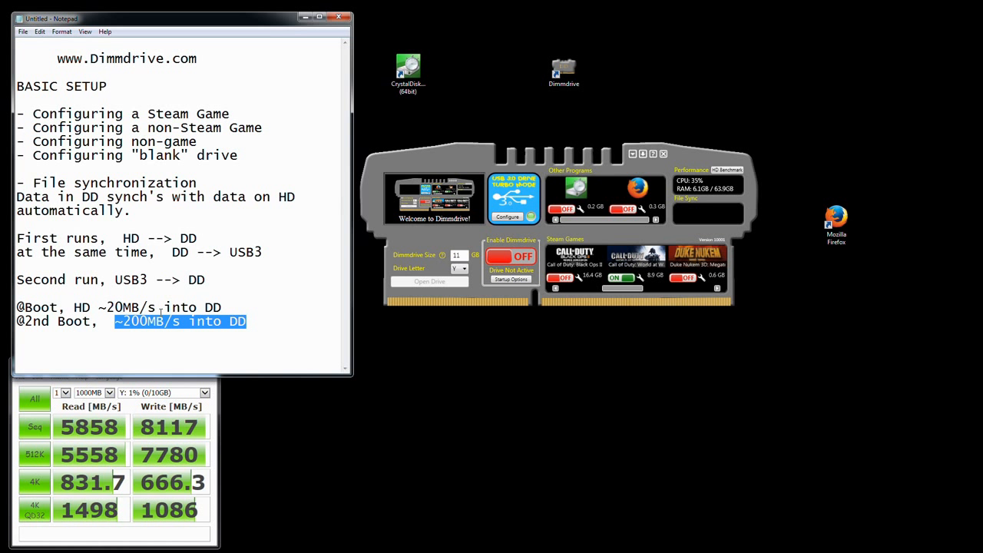
{"action": "left_click_drag", "start_coordinate": [156, 308], "coordinate": [17, 313]}
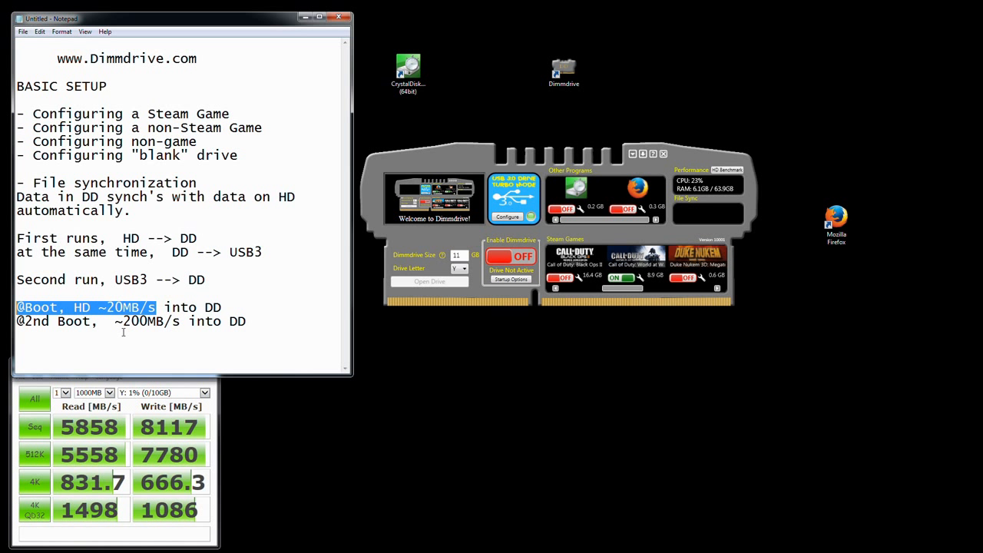
{"action": "left_click", "coordinate": [137, 311]}
{"action": "left_click_drag", "start_coordinate": [115, 322], "coordinate": [183, 323]}
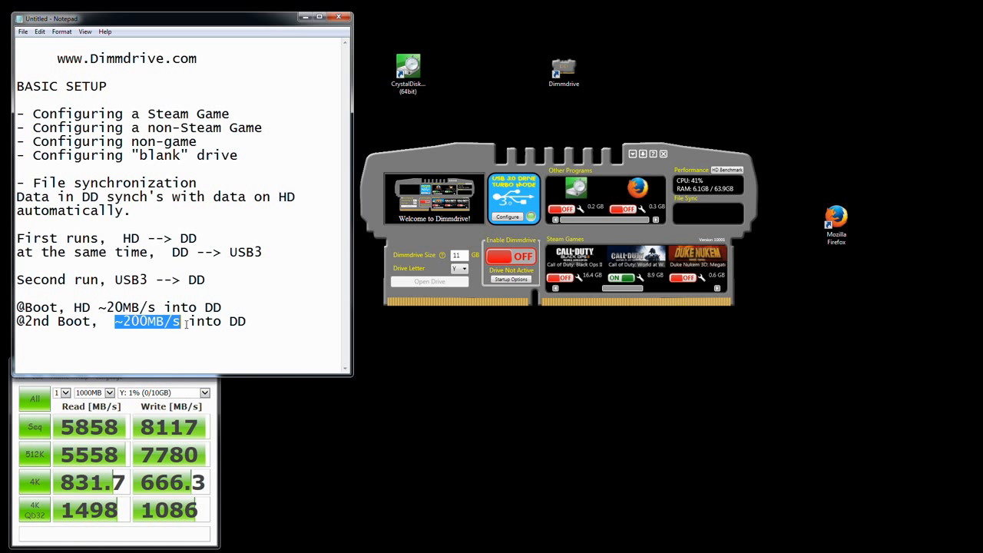
{"action": "left_click_drag", "start_coordinate": [254, 375], "coordinate": [254, 396]}
{"action": "left_click", "coordinate": [272, 328]}
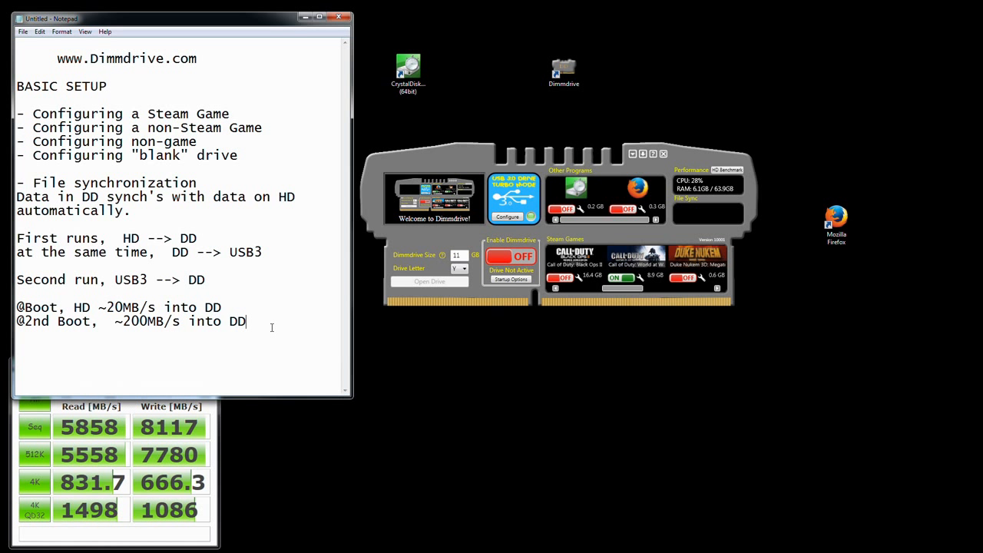